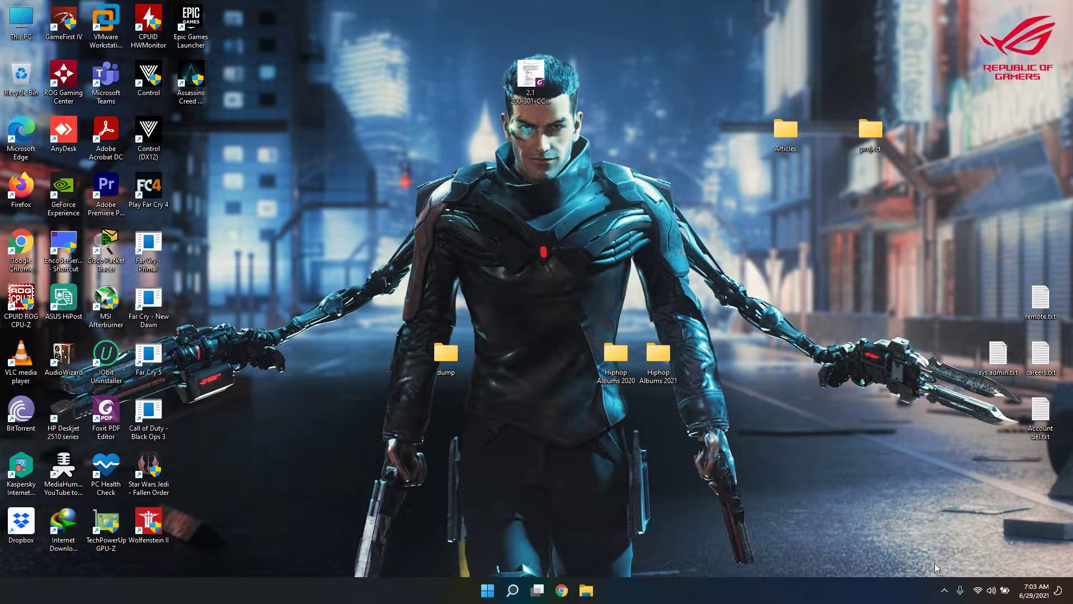
- Show the hidden notification-area icons, and open Windows Settings
{"action": "left_click", "coordinate": [946, 596]}
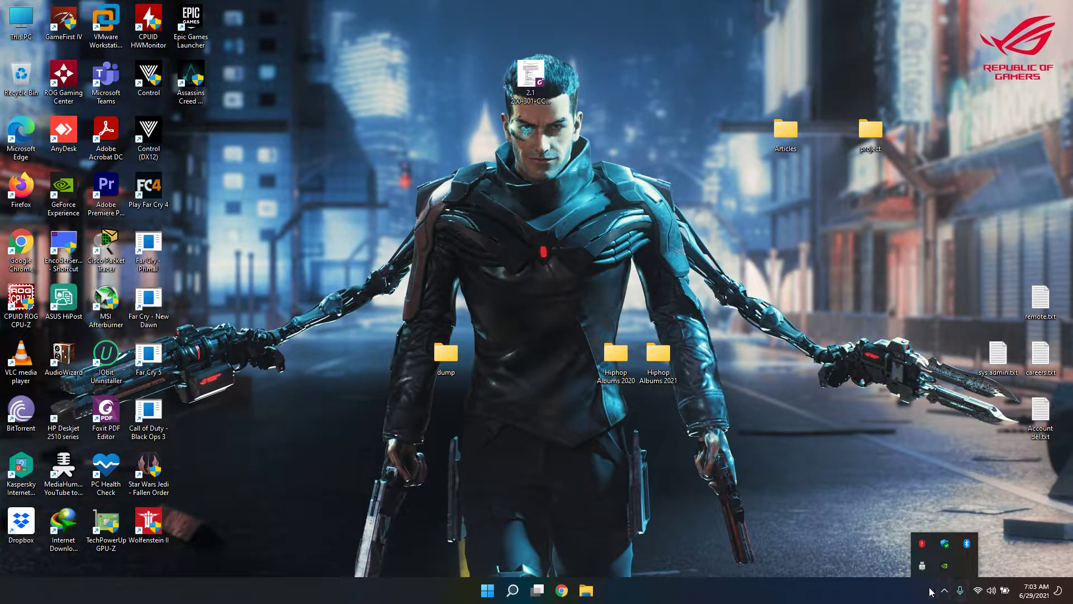
{"action": "left_click", "coordinate": [496, 587]}
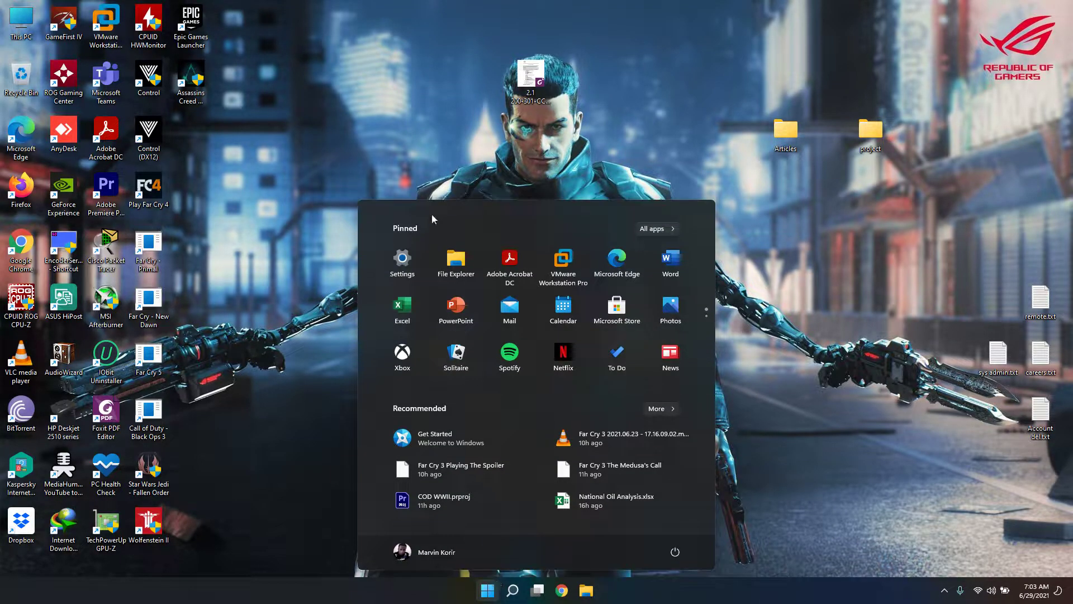
{"action": "left_click", "coordinate": [415, 264]}
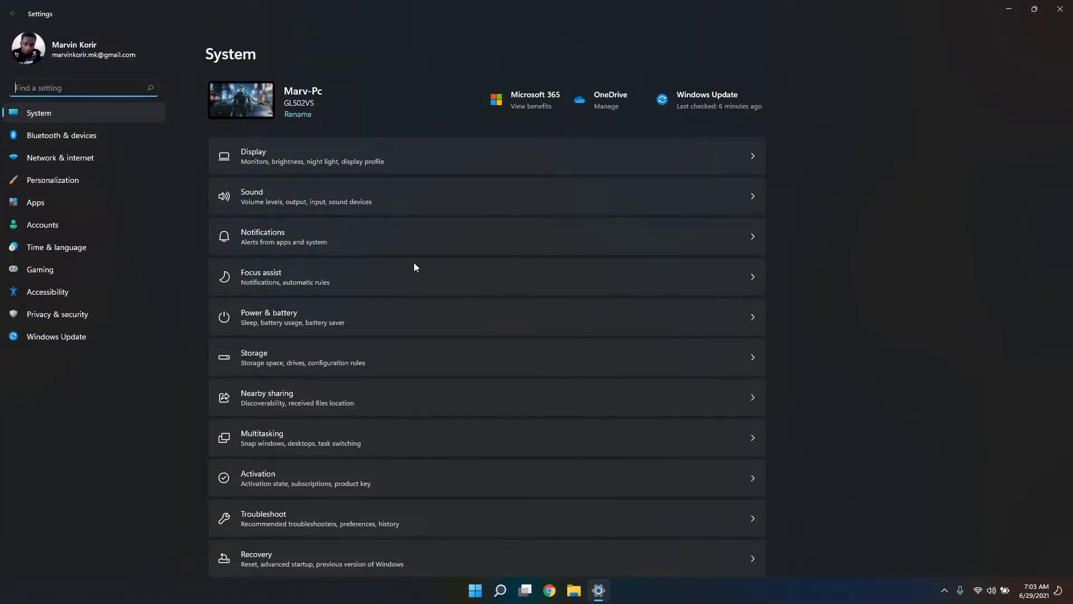
{"action": "left_click_drag", "start_coordinate": [405, 13], "coordinate": [450, 5]}
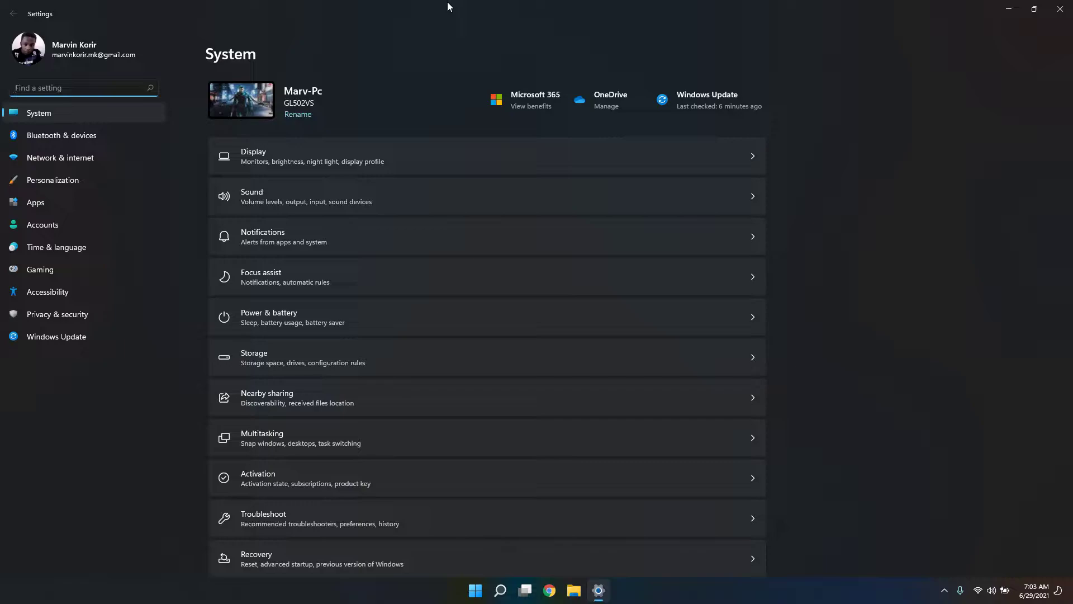
- Review the Game Mode page with its per-app graphics options, and view the Windows Update page
{"action": "left_click", "coordinate": [42, 277]}
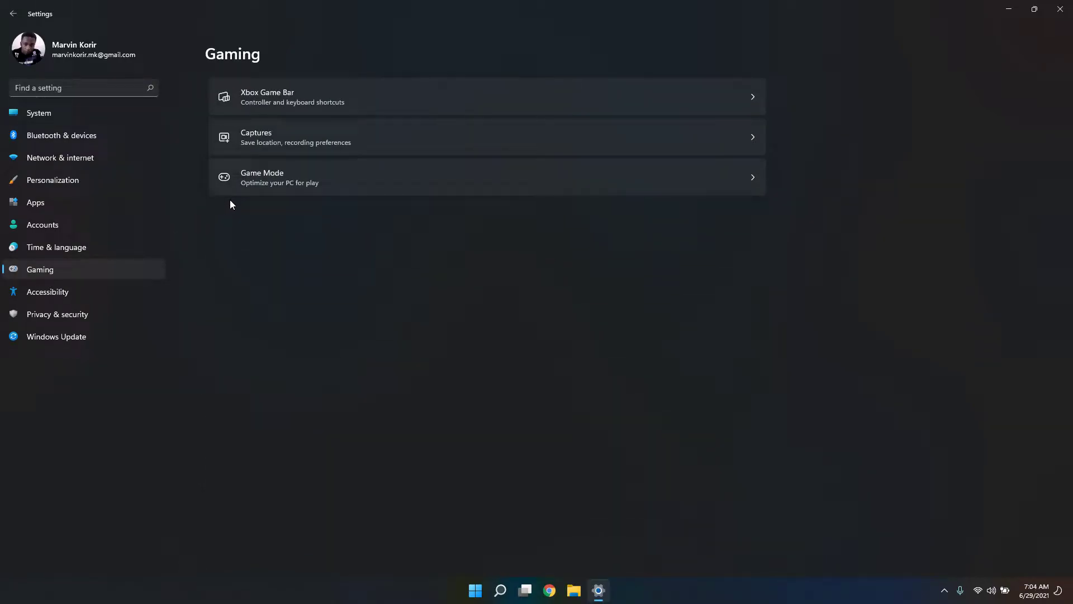
{"action": "left_click", "coordinate": [246, 192]}
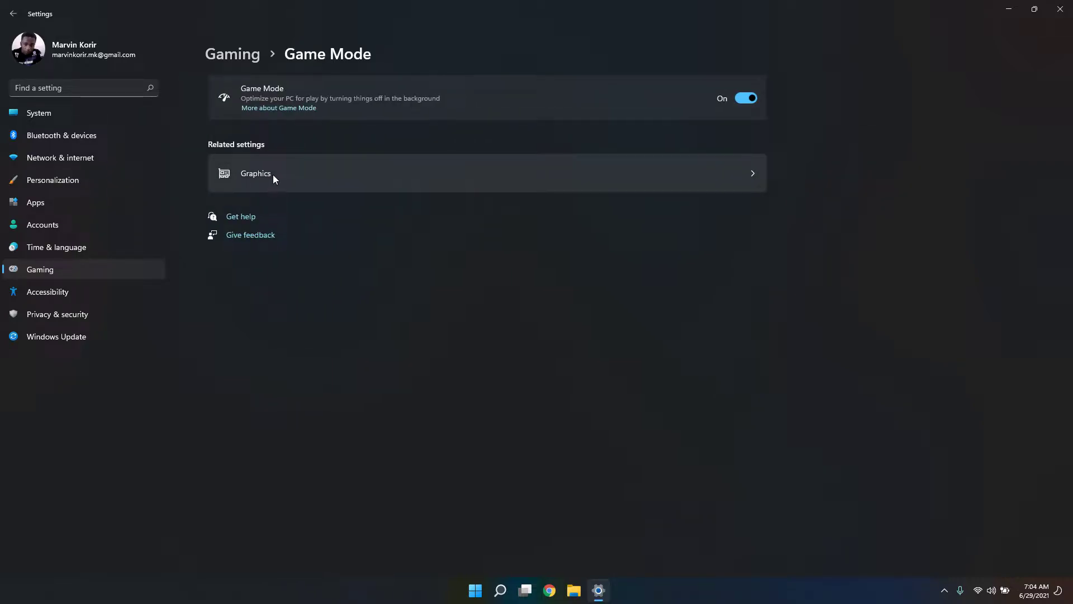
{"action": "left_click", "coordinate": [273, 176]}
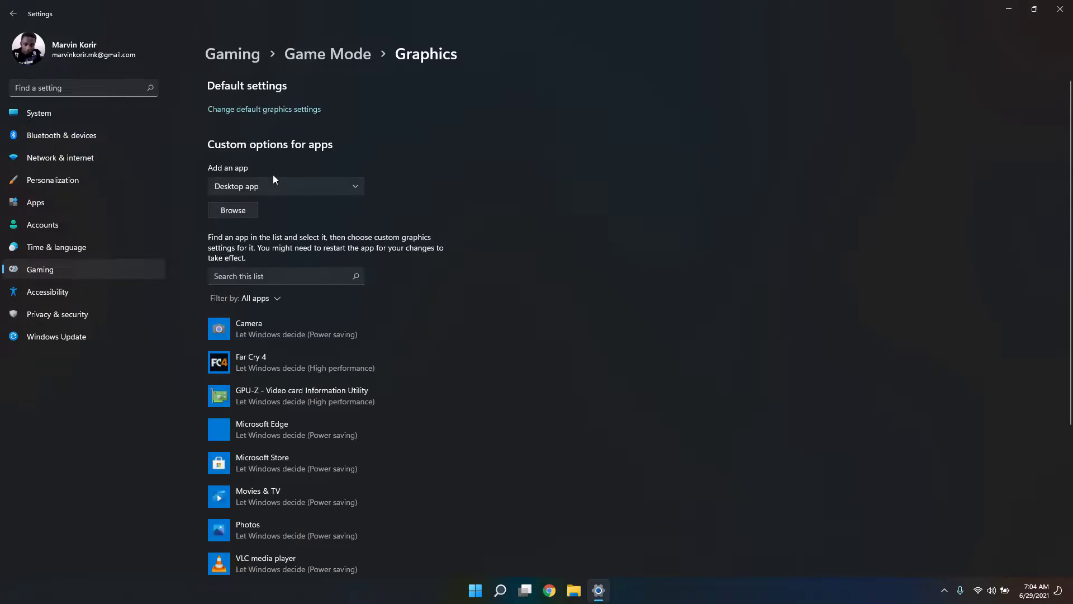
{"action": "scroll", "coordinate": [323, 318], "scroll_direction": "down", "scroll_amount": 4}
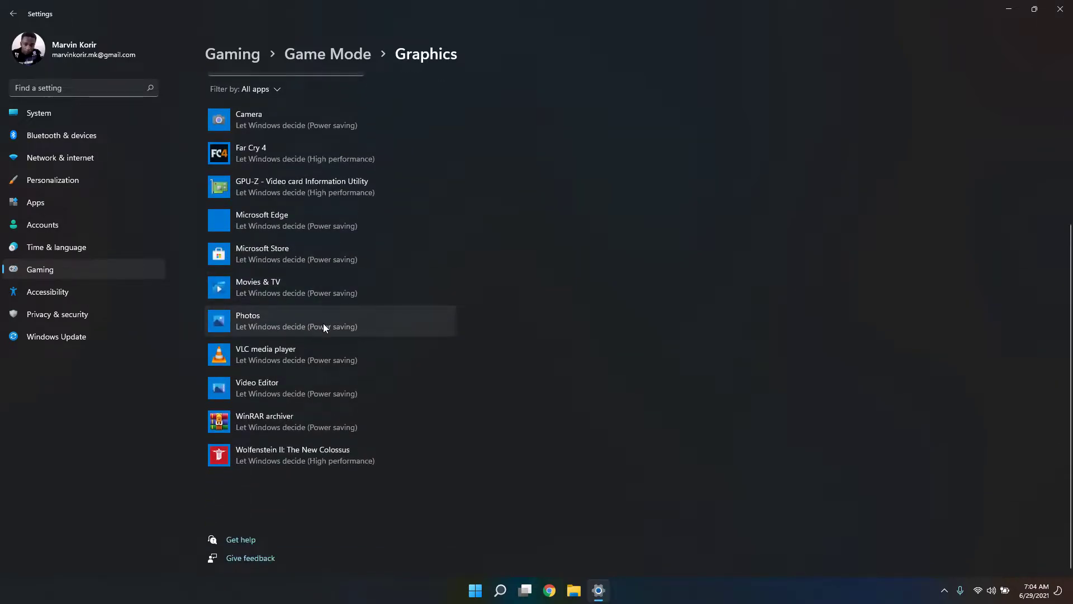
{"action": "scroll", "coordinate": [323, 326], "scroll_direction": "up", "scroll_amount": 4}
{"action": "left_click", "coordinate": [86, 345]}
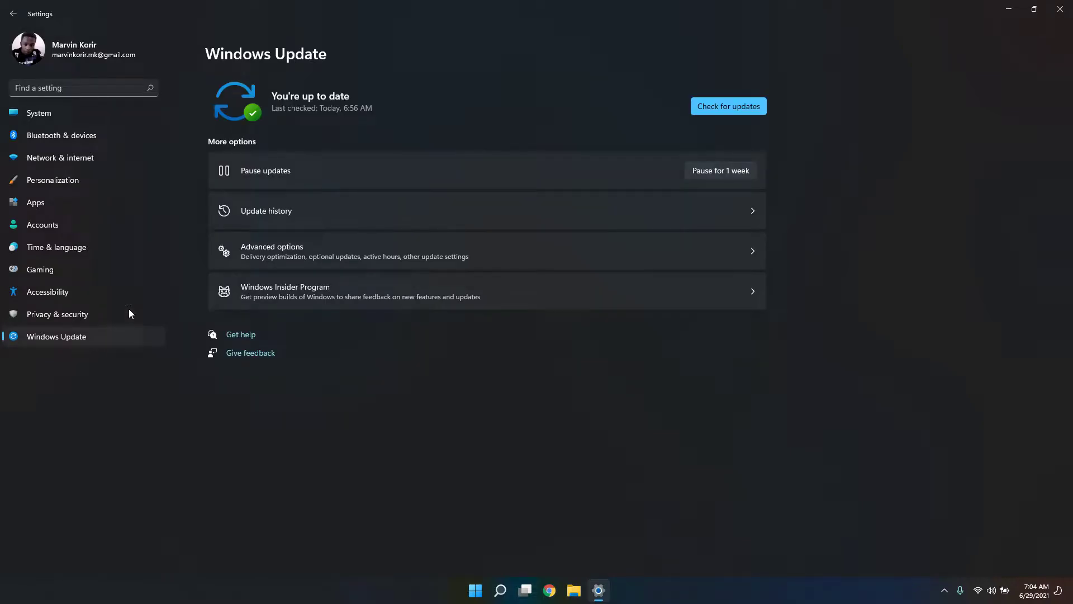
{"action": "left_click_drag", "start_coordinate": [541, 5], "coordinate": [498, 3]}
- Try to change the display resolution to 2715 × 1527 in the system's display settings
{"action": "left_click", "coordinate": [93, 113]}
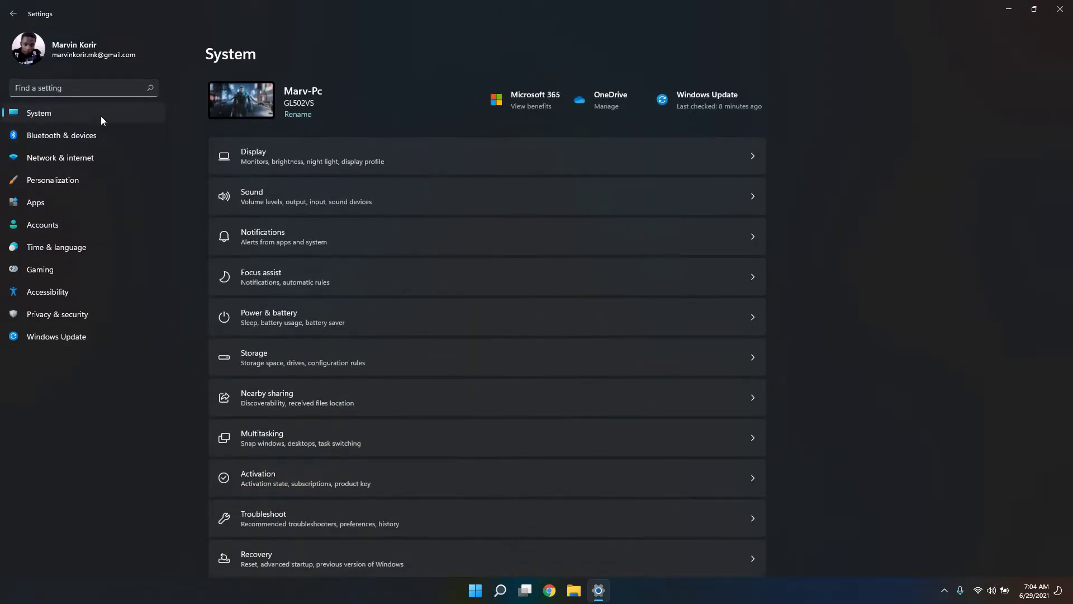
{"action": "left_click", "coordinate": [519, 162]}
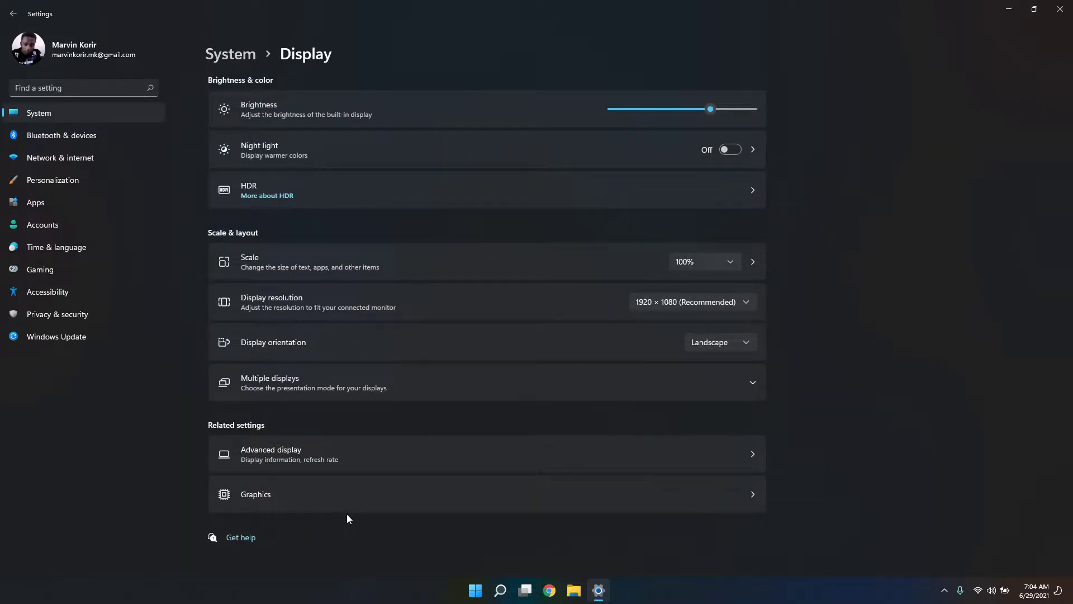
{"action": "left_click", "coordinate": [716, 304]}
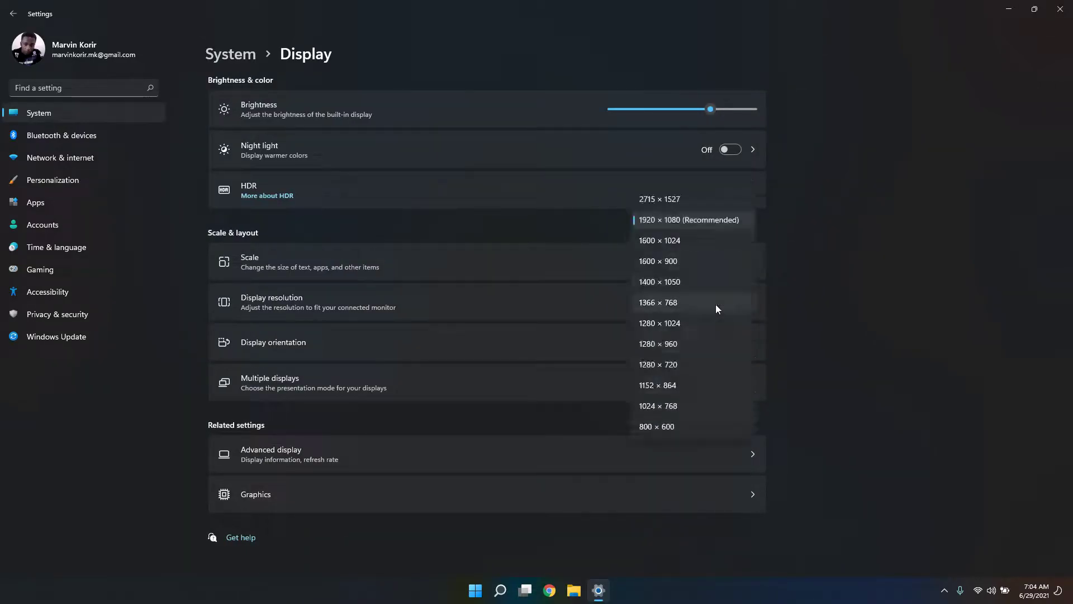
{"action": "left_click", "coordinate": [723, 204]}
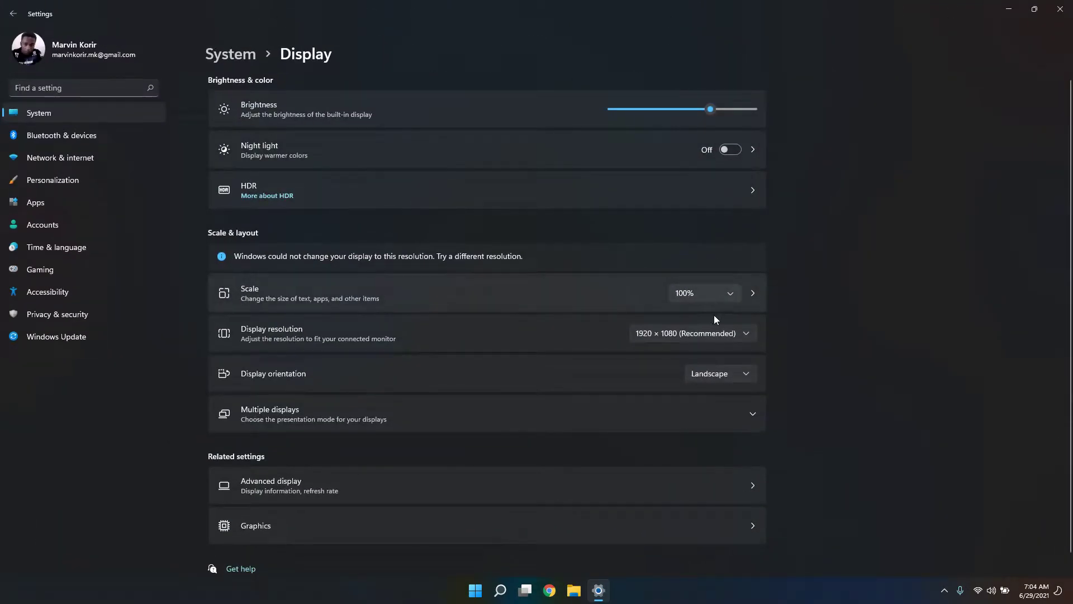
{"action": "left_click", "coordinate": [719, 333]}
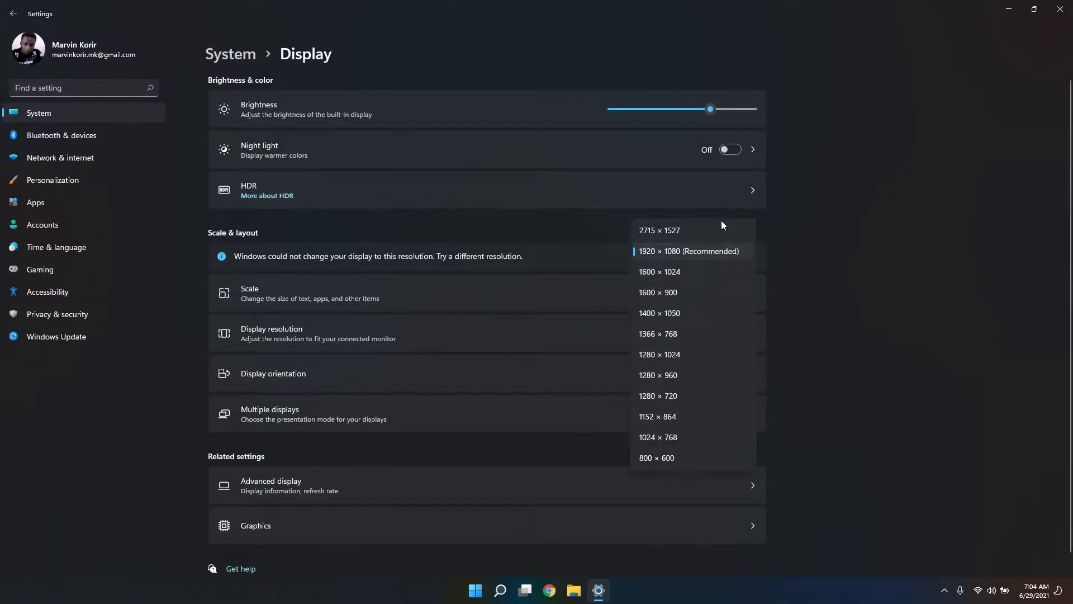
{"action": "left_click", "coordinate": [710, 249]}
{"action": "left_click", "coordinate": [695, 332]}
{"action": "left_click", "coordinate": [687, 234]}
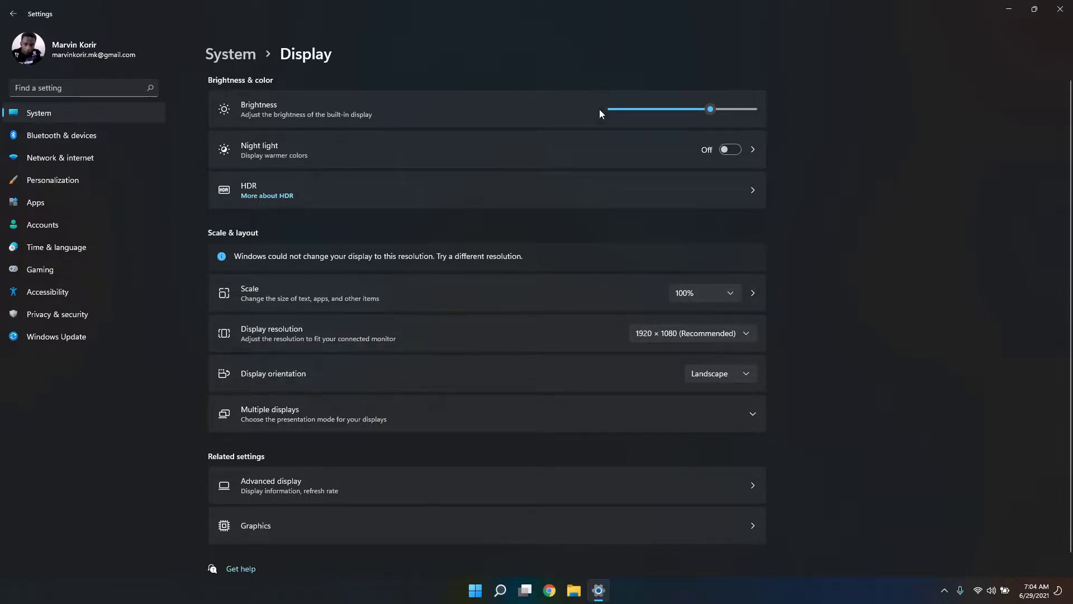
- View the graphics settings related to the display, and return to the Display page
{"action": "scroll", "coordinate": [405, 477], "scroll_direction": "down", "scroll_amount": 1}
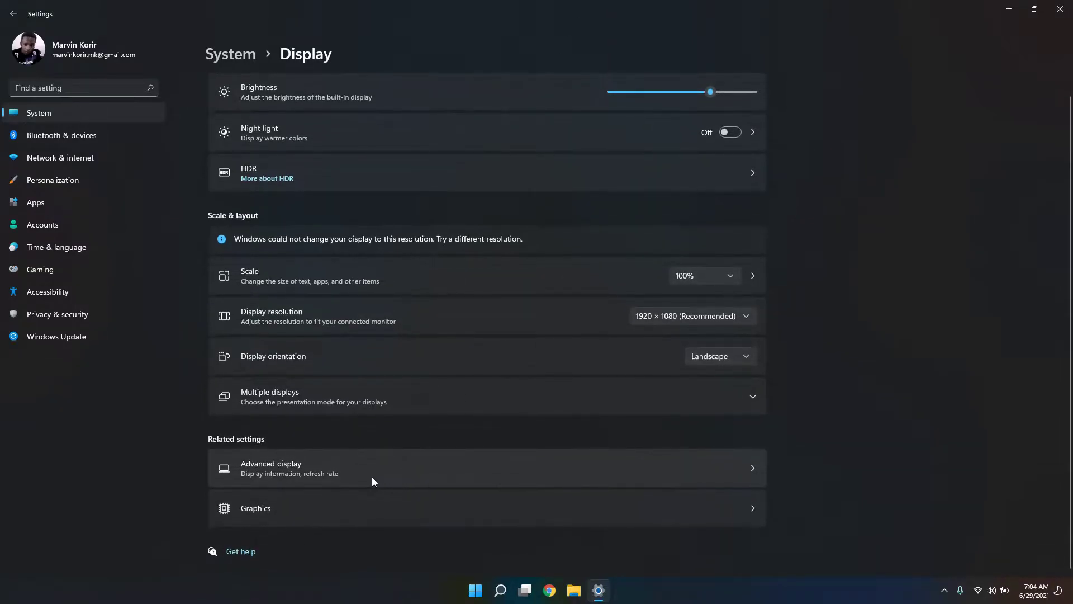
{"action": "left_click", "coordinate": [339, 510]}
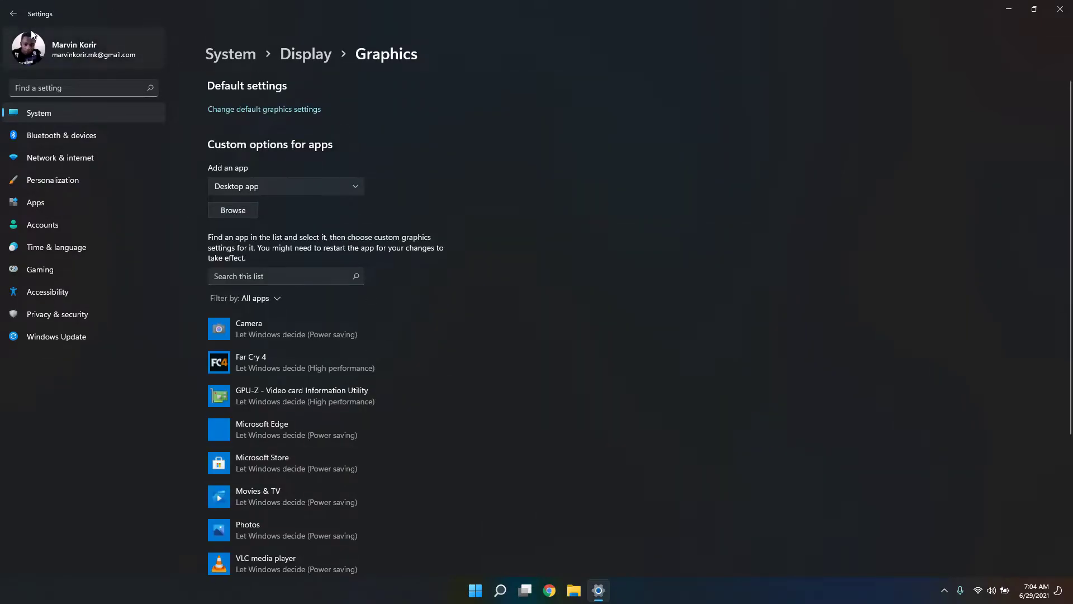
{"action": "left_click", "coordinate": [14, 14]}
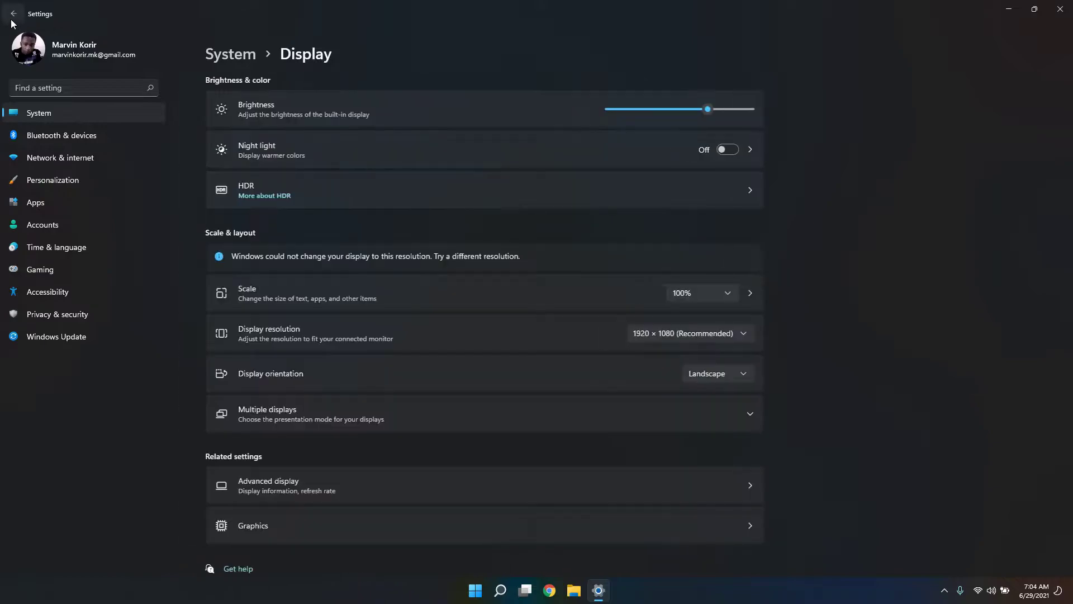
- Examine the advanced display information and refresh rate choices, and view the adapter properties for Display 1
{"action": "left_click", "coordinate": [424, 482]}
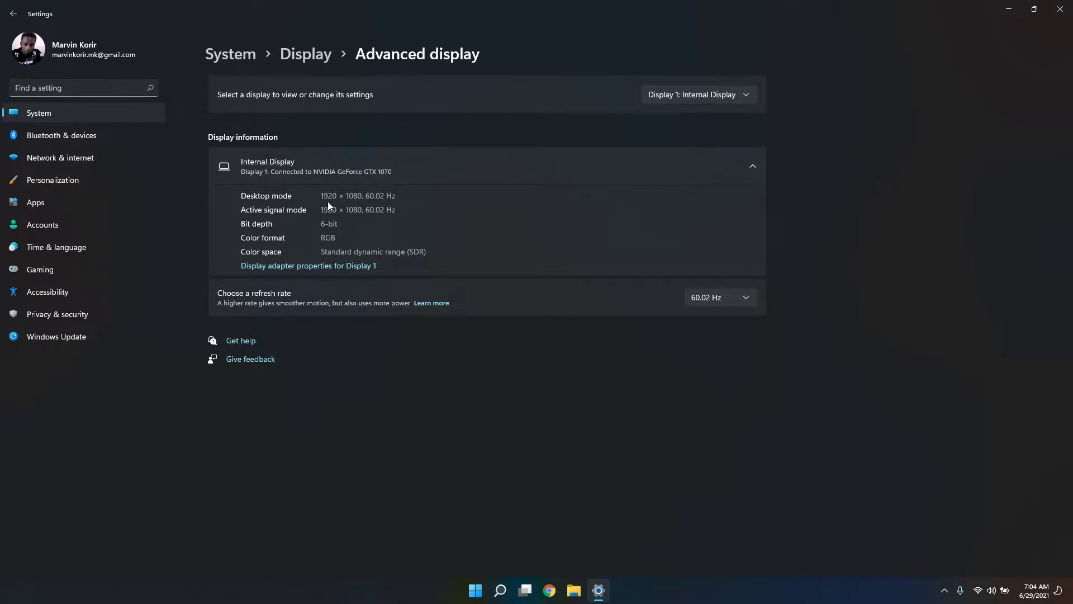
{"action": "left_click", "coordinate": [713, 301]}
{"action": "left_click", "coordinate": [372, 271]}
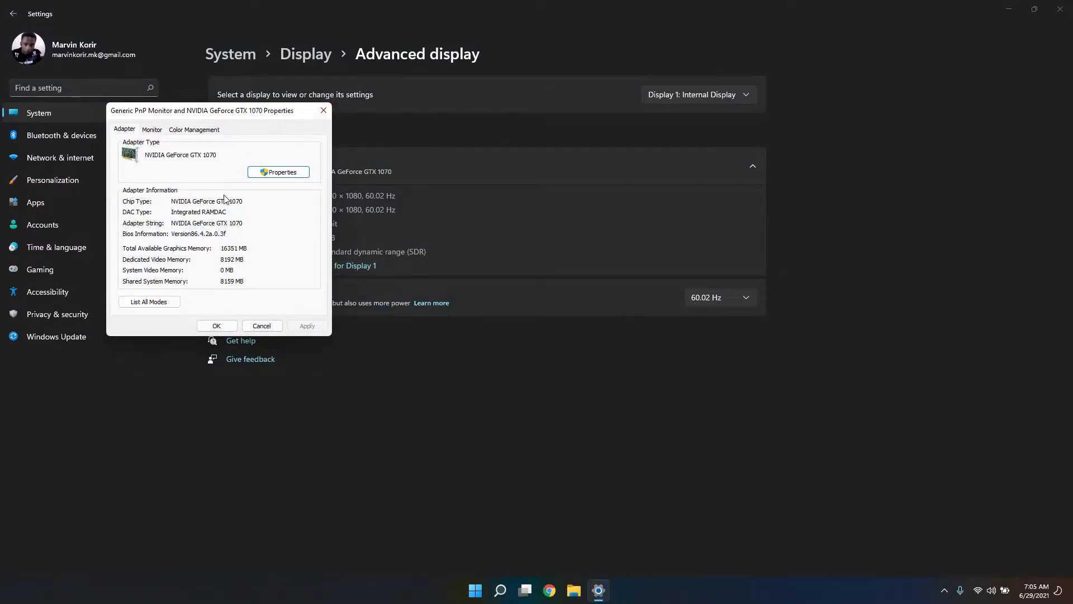
{"action": "left_click", "coordinate": [329, 110]}
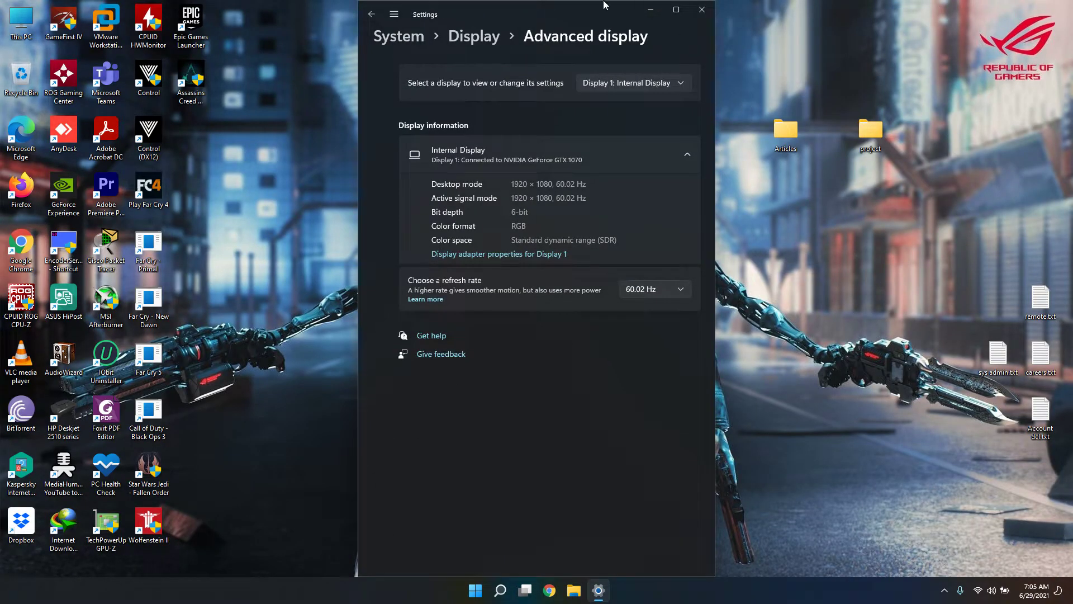
- Snap the Settings window to the right half of the screen, and open This PC
{"action": "mouse_move", "coordinate": [682, 13]}
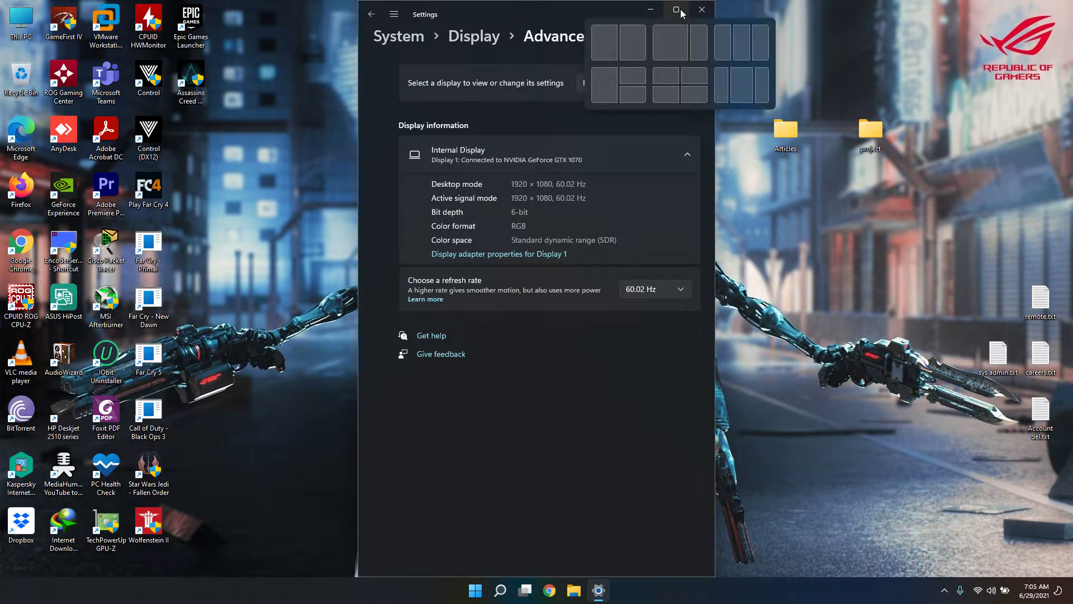
{"action": "left_click", "coordinate": [634, 42]}
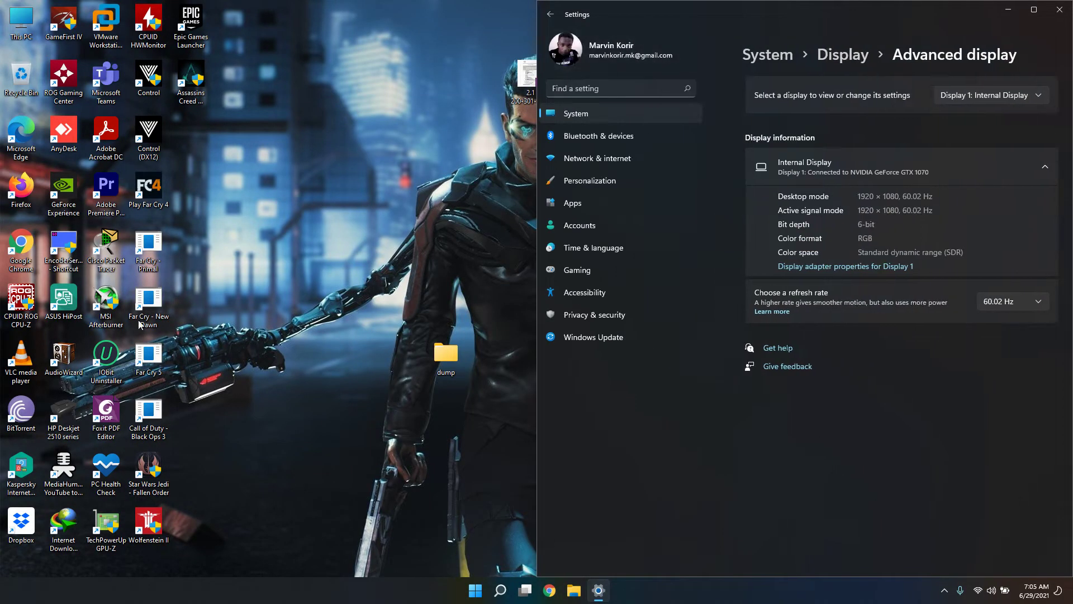
{"action": "double_click", "coordinate": [21, 19]}
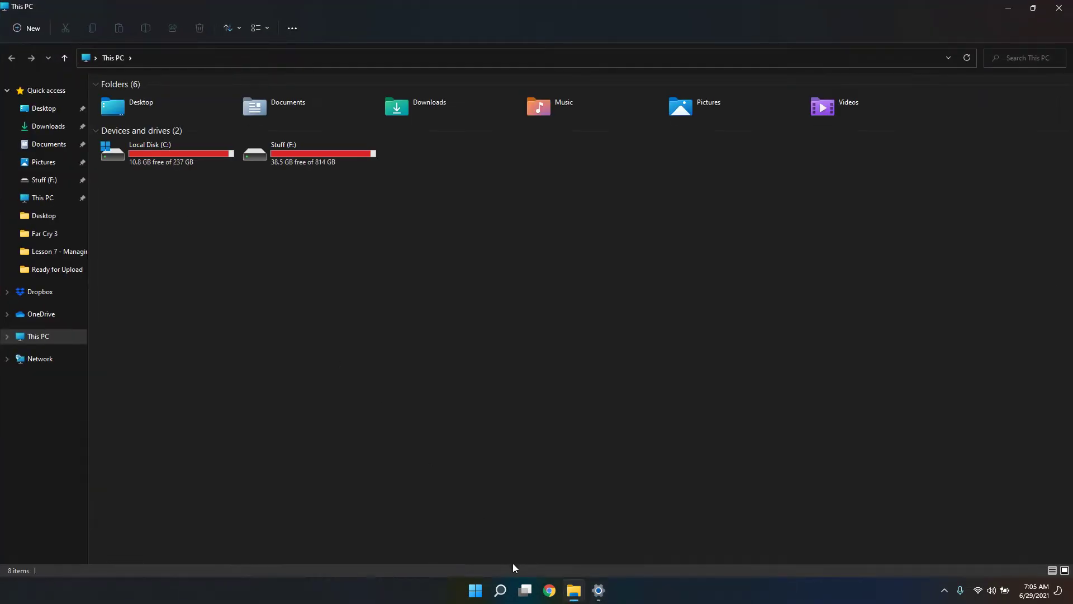
- Search for and open Device Manager, and move its window toward the middle of the screen
{"action": "left_click", "coordinate": [495, 596]}
{"action": "type", "text": "device"}
{"action": "key", "text": "Return"}
{"action": "mouse_move", "coordinate": [493, 600]}
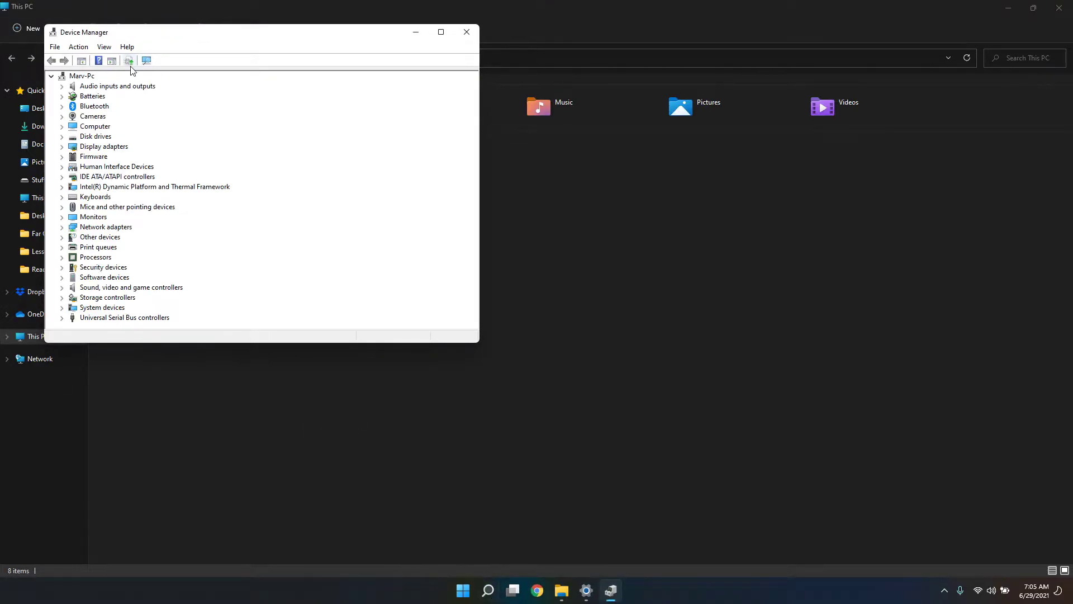
{"action": "mouse_move", "coordinate": [151, 40]}
{"action": "left_mouse_down"}
{"action": "mouse_move", "coordinate": [228, 25]}
{"action": "mouse_move", "coordinate": [303, 76]}
{"action": "left_mouse_up"}
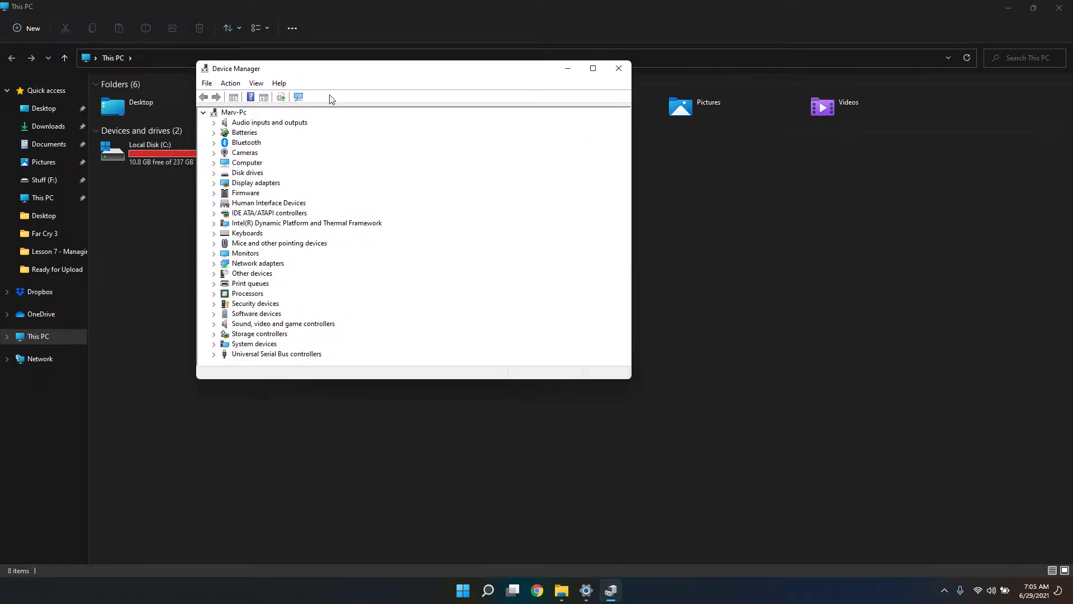
- Search for disk tools, open Disk Management, and arrange its window side by side with Device Manager
{"action": "left_click", "coordinate": [494, 593]}
{"action": "type", "text": "ds"}
{"action": "key", "text": "BackSpace"}
{"action": "type", "text": "isk"}
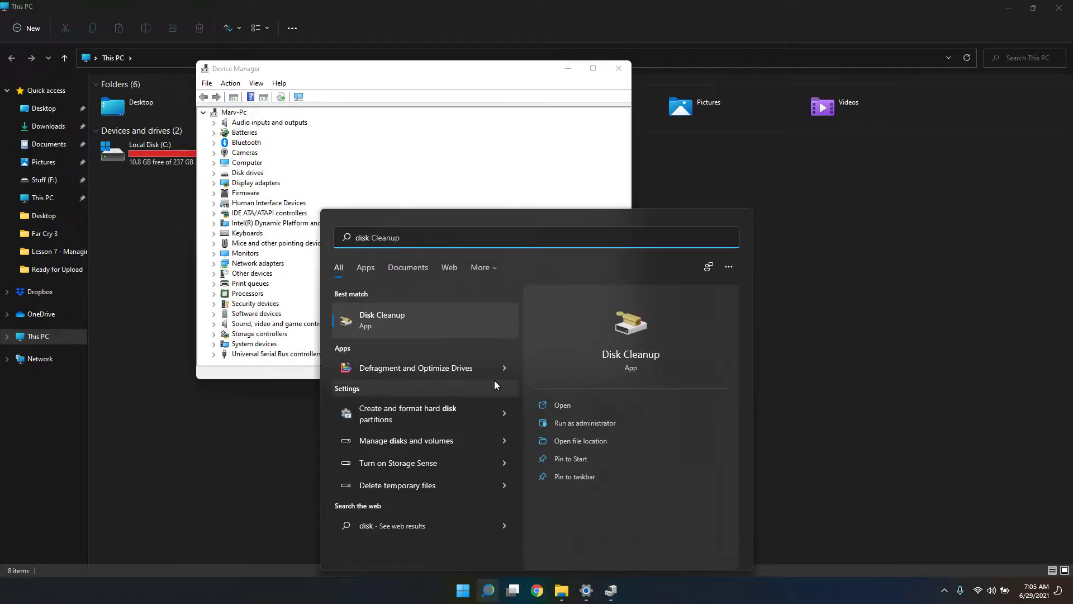
{"action": "left_click", "coordinate": [390, 414]}
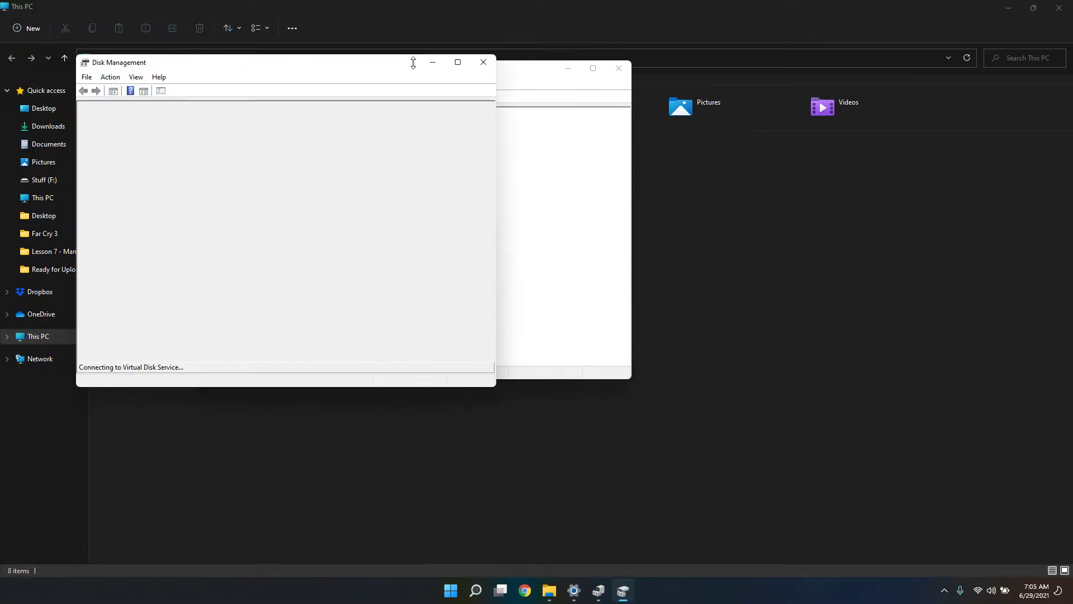
{"action": "left_click_drag", "start_coordinate": [294, 68], "coordinate": [702, 64]}
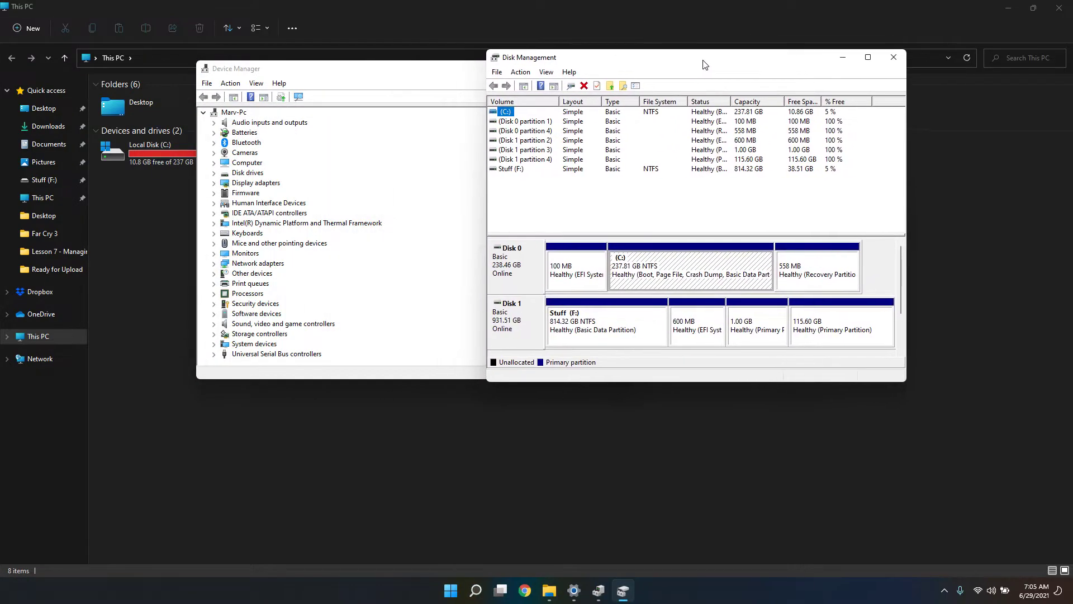
{"action": "left_click_drag", "start_coordinate": [450, 73], "coordinate": [313, 74]}
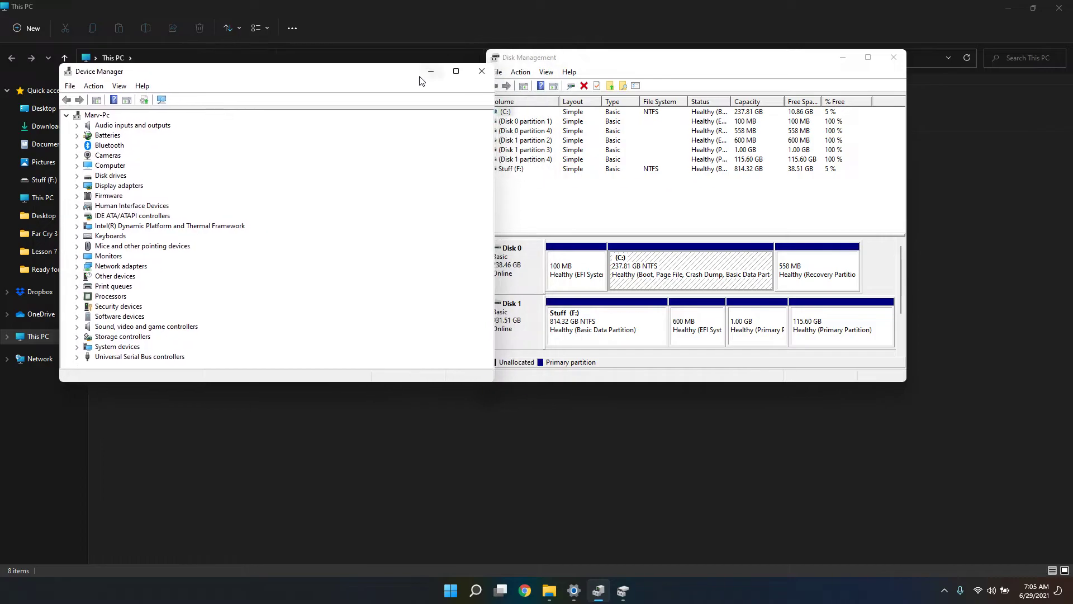
{"action": "left_click_drag", "start_coordinate": [648, 60], "coordinate": [688, 69]}
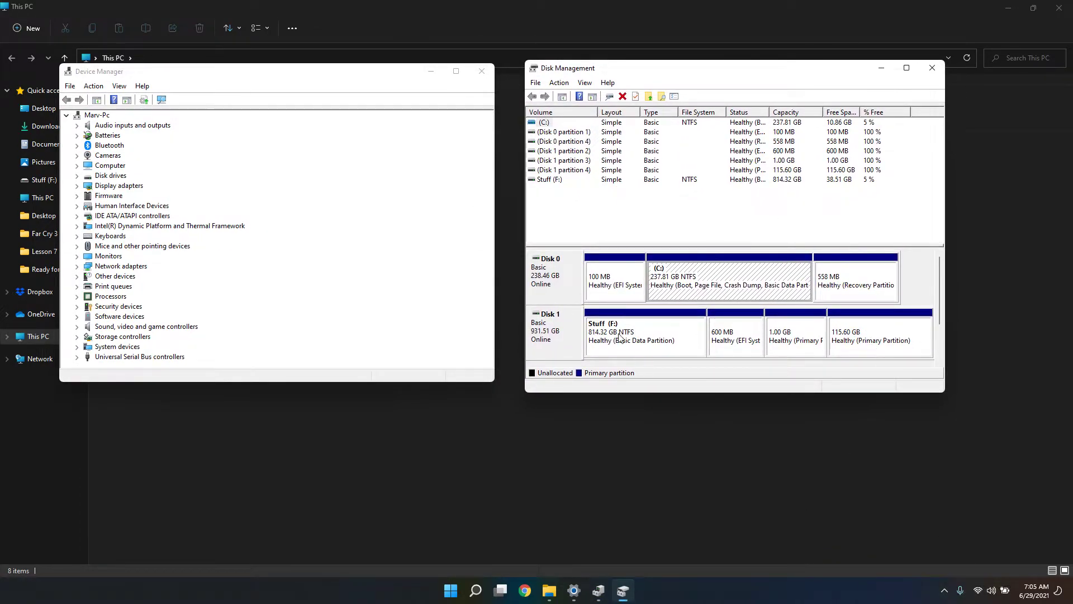
- Examine the Start menu and the quick-link list of system tools attached to it
{"action": "left_click", "coordinate": [451, 591]}
{"action": "right_click", "coordinate": [450, 590]}
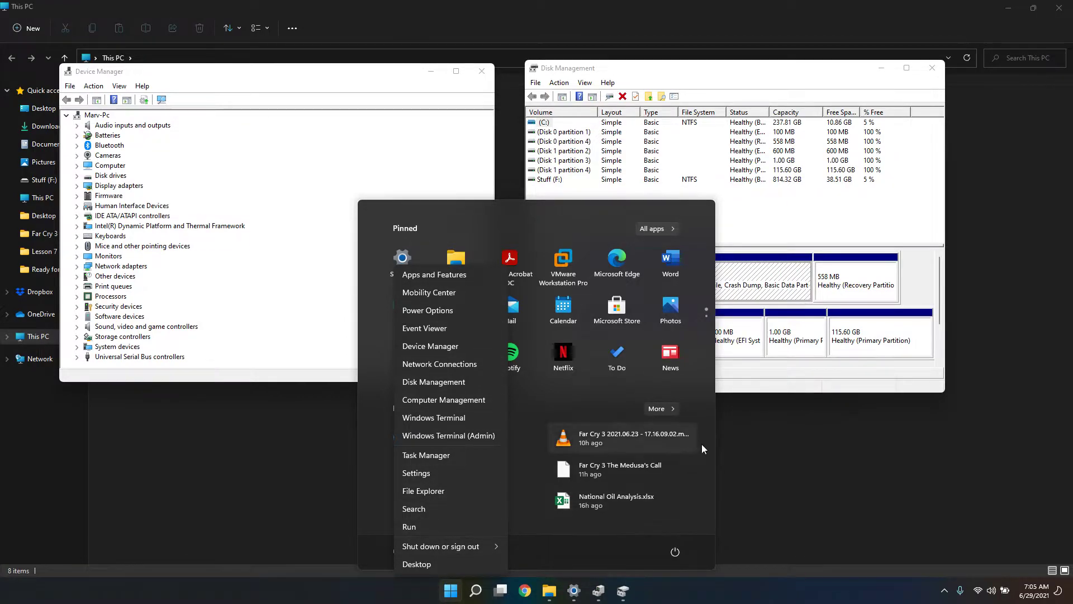
{"action": "left_click", "coordinate": [703, 364]}
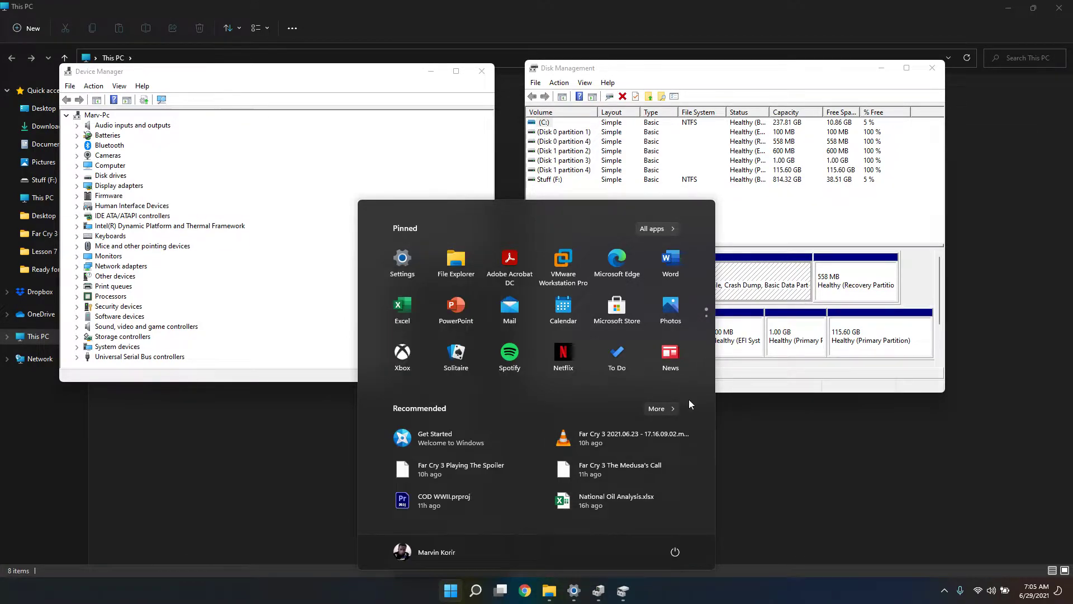
{"action": "left_click", "coordinate": [441, 551]}
{"action": "left_click", "coordinate": [513, 500]}
{"action": "key", "text": "super+x"}
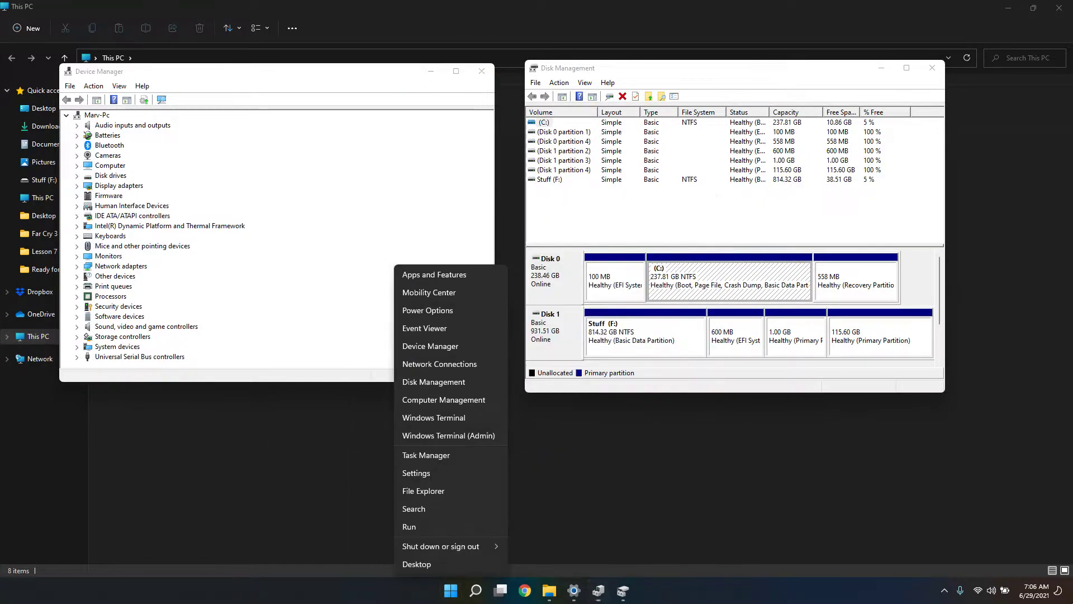
- Minimize the This PC window
{"action": "left_click", "coordinate": [1008, 7]}
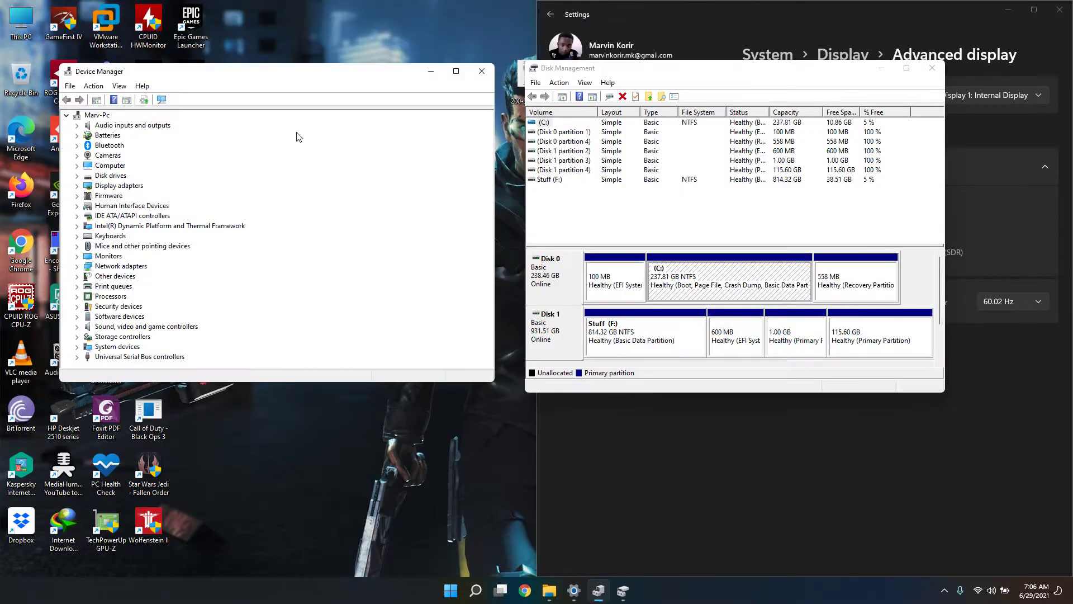
- Refresh the desktop from its extended context options and minimize Device Manager
{"action": "right_click", "coordinate": [266, 25]}
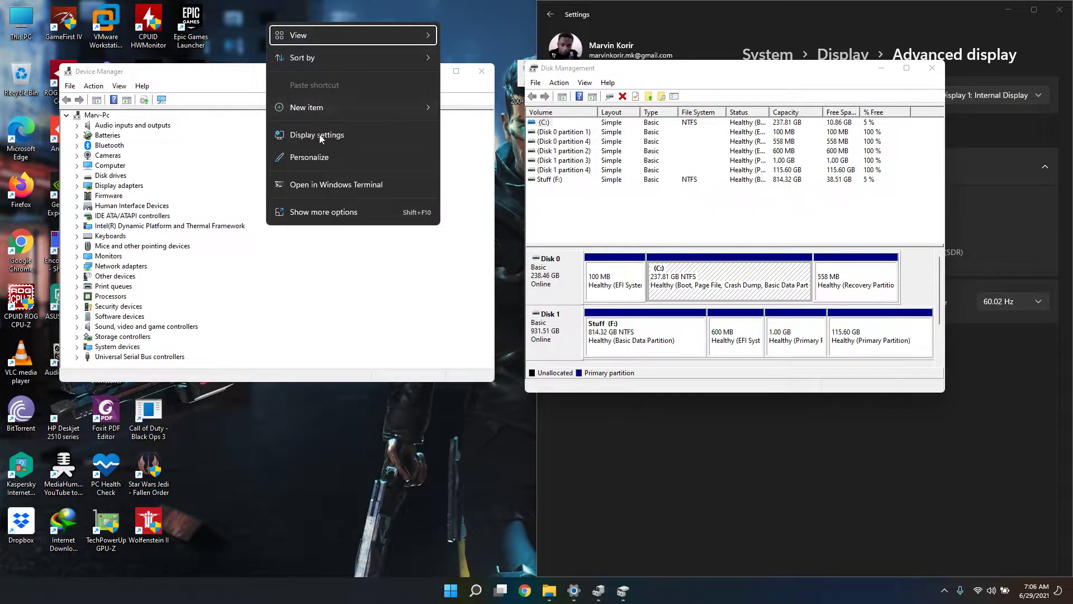
{"action": "left_click", "coordinate": [337, 217]}
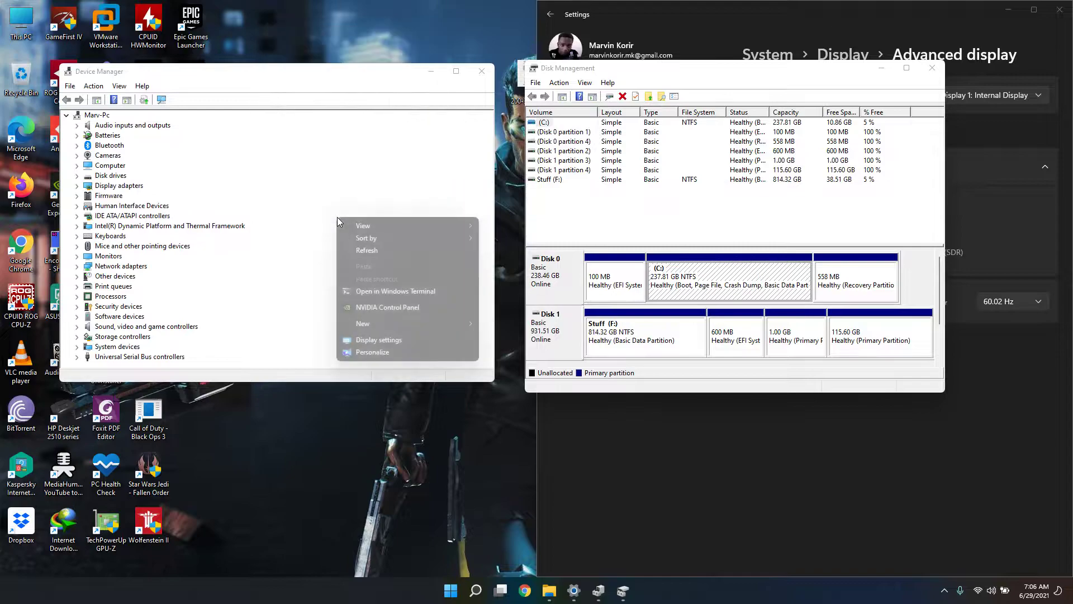
{"action": "left_click", "coordinate": [356, 249]}
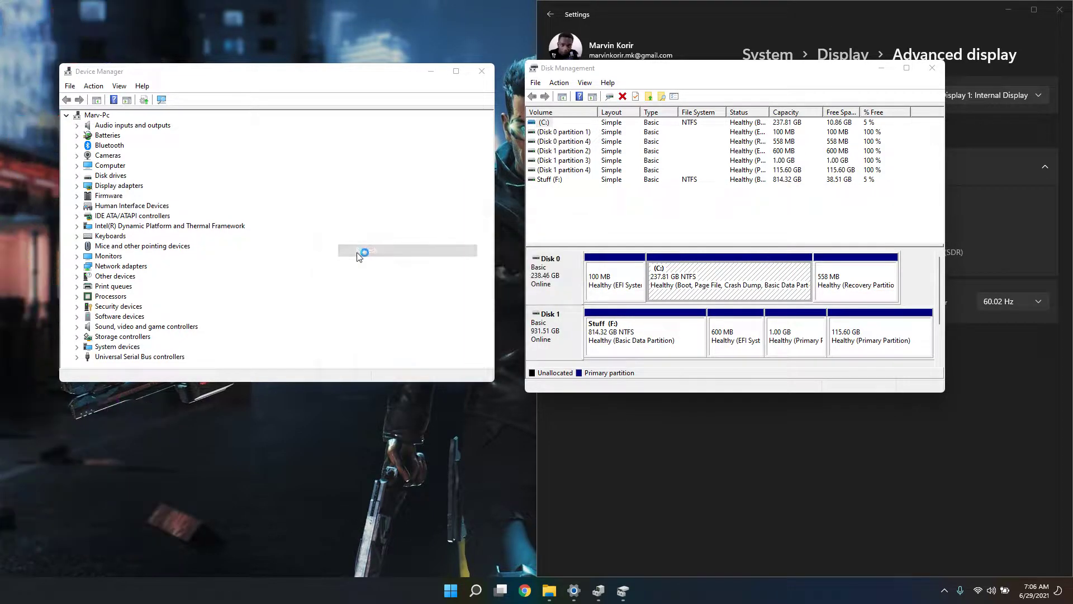
{"action": "left_click", "coordinate": [431, 71]}
- Open Windows Terminal from the desktop, move its window slightly, and minimize it
{"action": "right_click", "coordinate": [370, 69]}
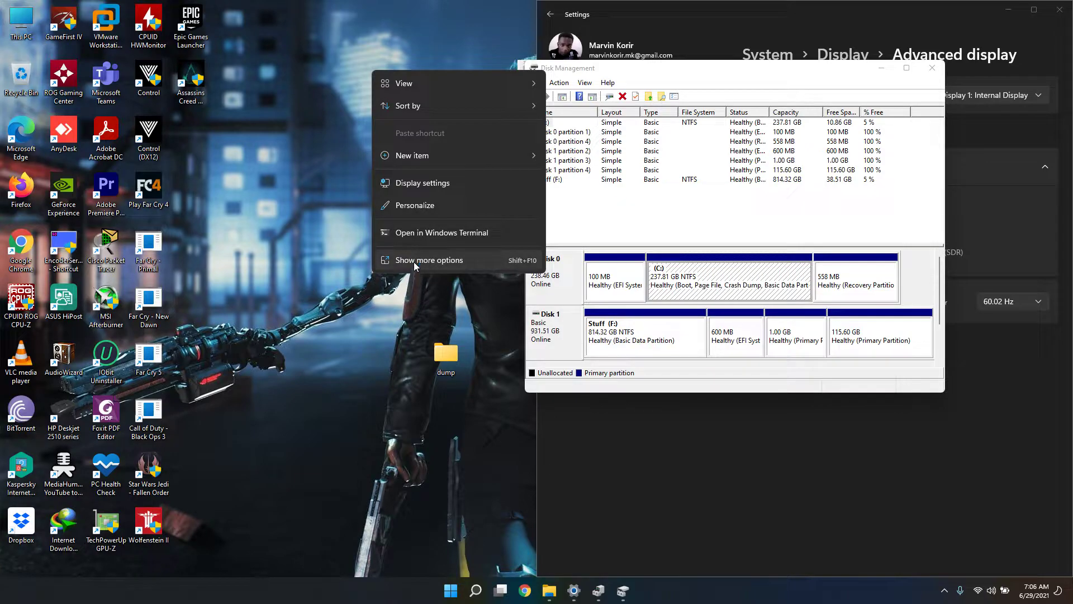
{"action": "left_click", "coordinate": [415, 233]}
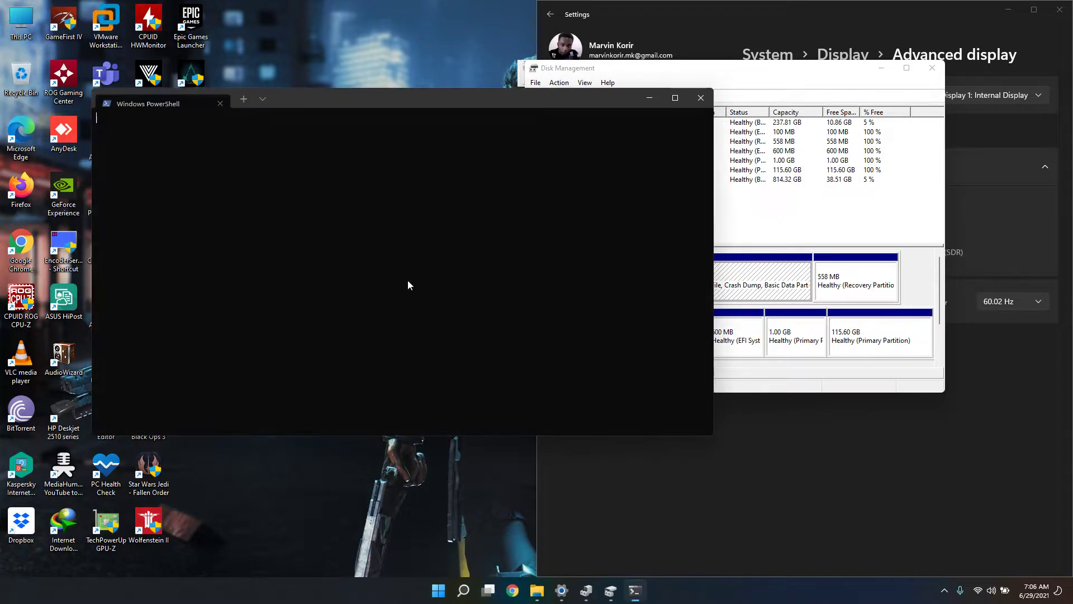
{"action": "left_click_drag", "start_coordinate": [321, 92], "coordinate": [393, 131]}
{"action": "left_click", "coordinate": [761, 133]}
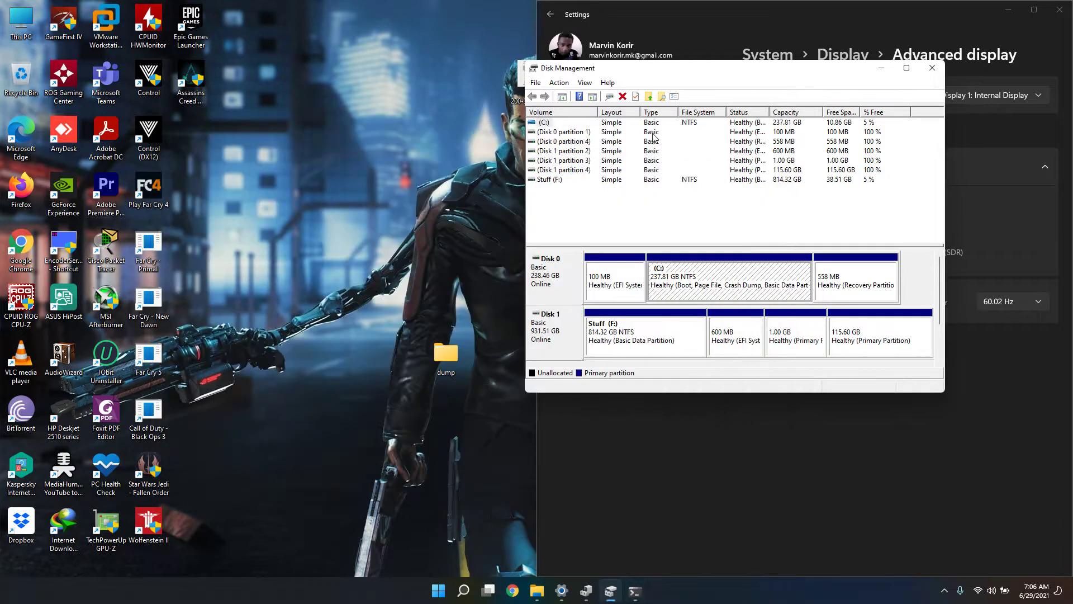
- Examine the desktop's context options, including the choices for sorting icons, and dismiss them
{"action": "right_click", "coordinate": [434, 63]}
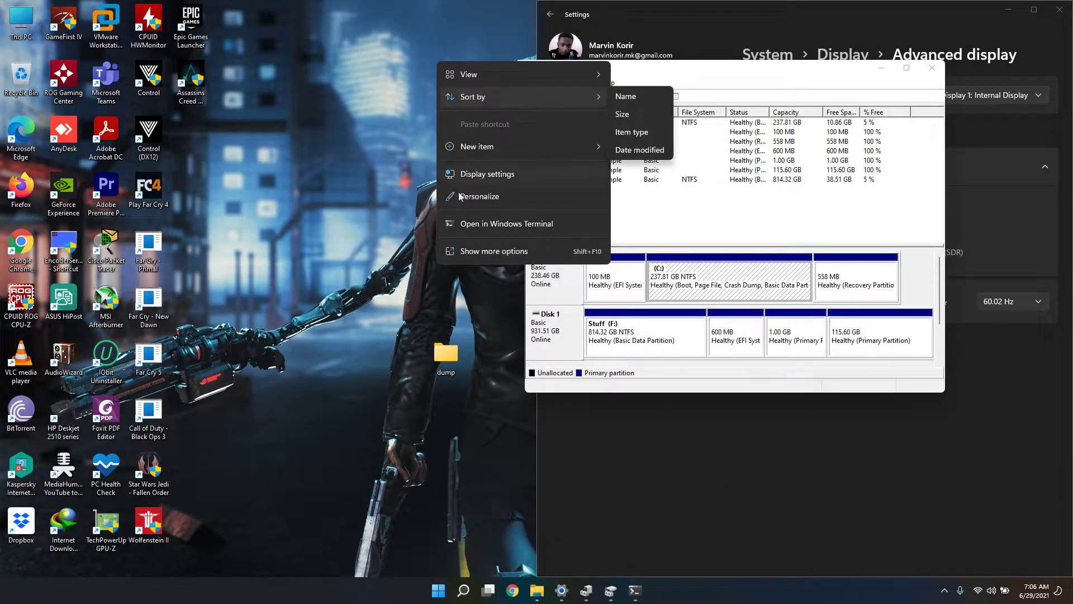
{"action": "left_click", "coordinate": [307, 191]}
{"action": "right_click", "coordinate": [307, 191]}
{"action": "left_click", "coordinate": [234, 146]}
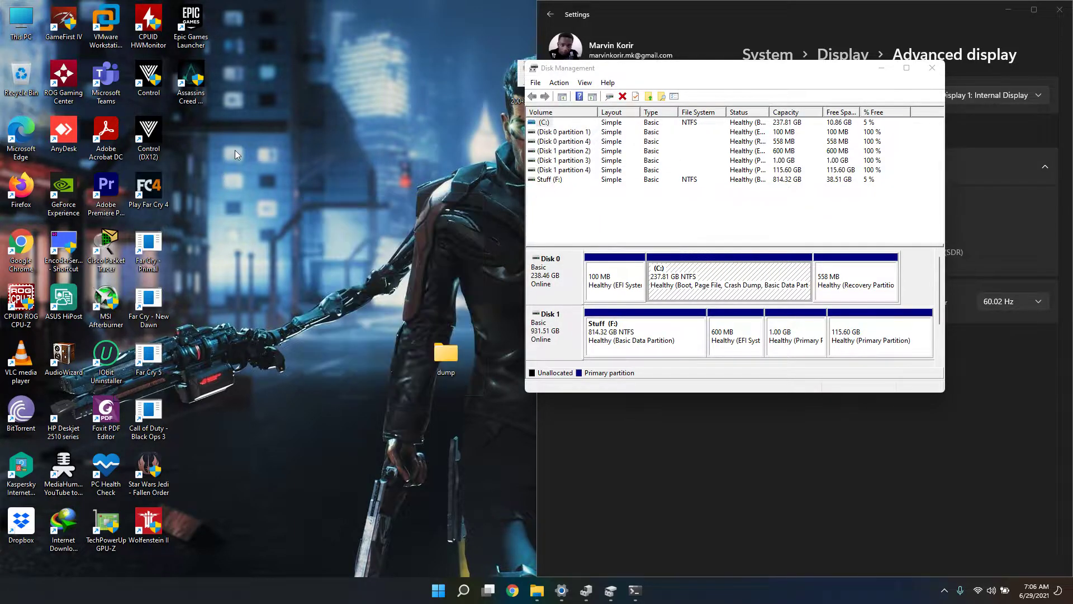
- Bring up This PC in File Explorer and view its Folder Options without changing anything
{"action": "left_click", "coordinate": [536, 591]}
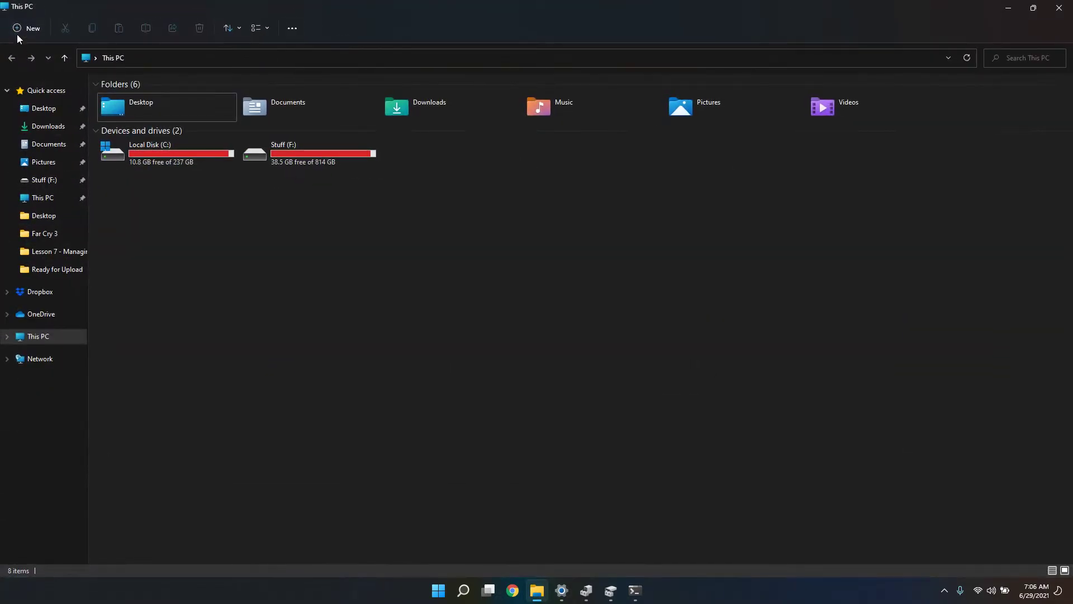
{"action": "left_click", "coordinate": [293, 29]}
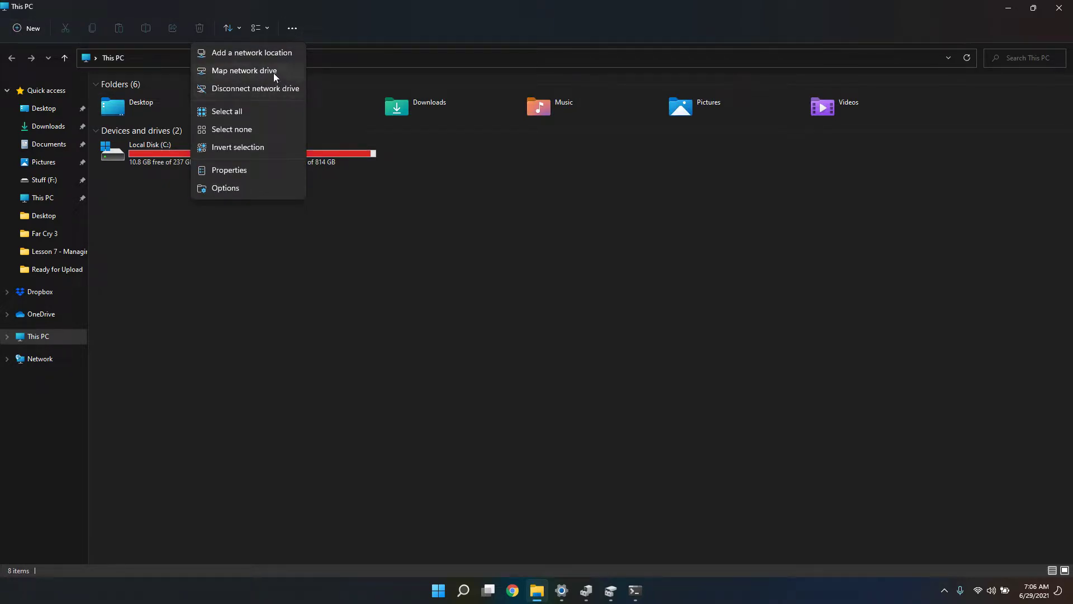
{"action": "left_click", "coordinate": [268, 188]}
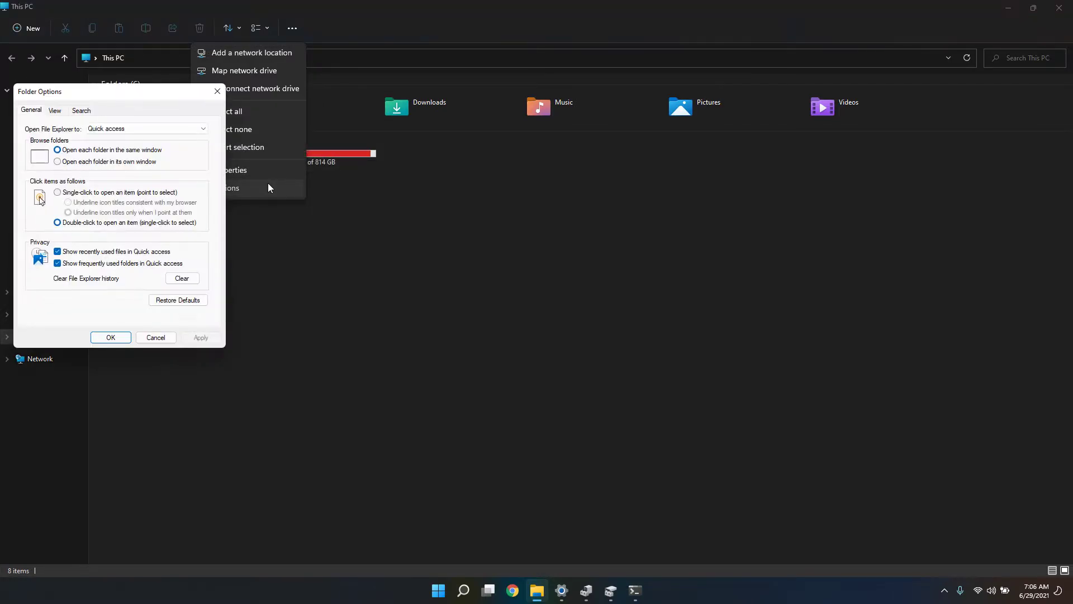
{"action": "left_click", "coordinate": [219, 89]}
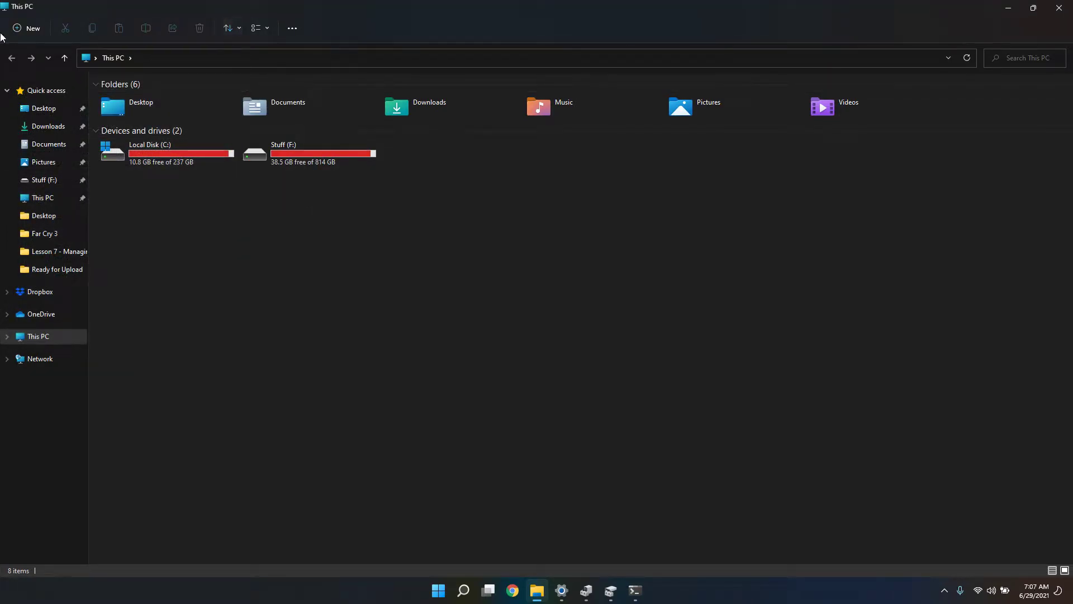
- Open the Stuff (F:) drive and examine the types of new items that can be created there
{"action": "left_click", "coordinate": [33, 32]}
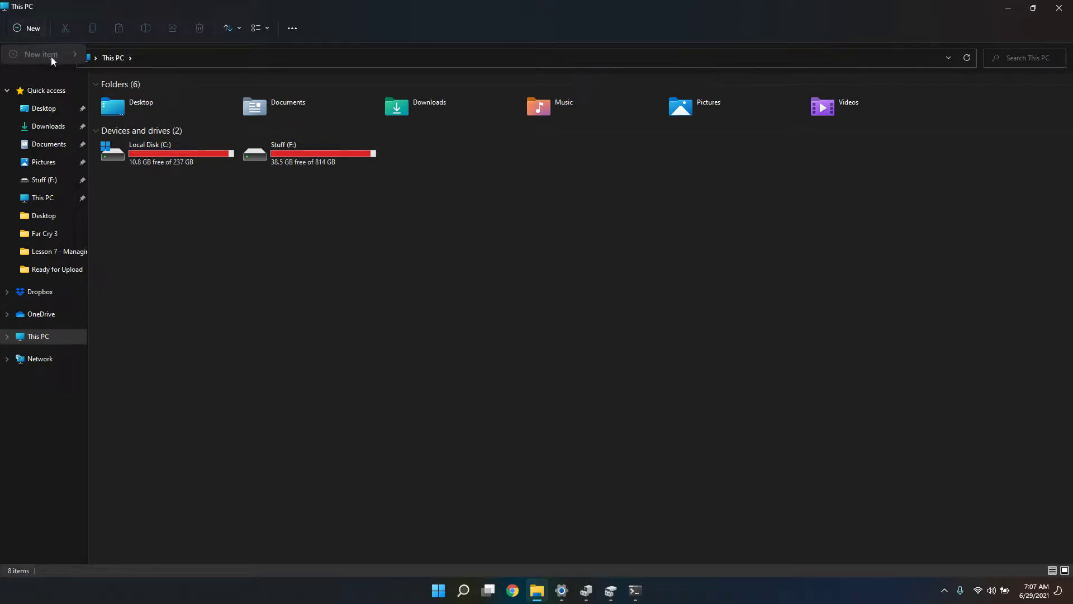
{"action": "double_click", "coordinate": [350, 159]}
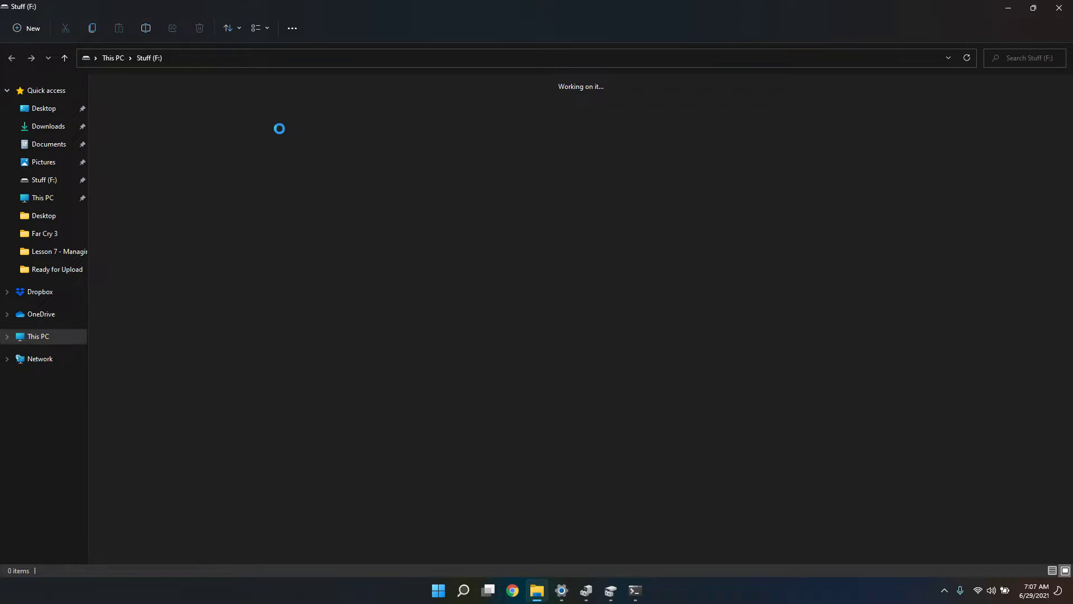
{"action": "left_click", "coordinate": [41, 29]}
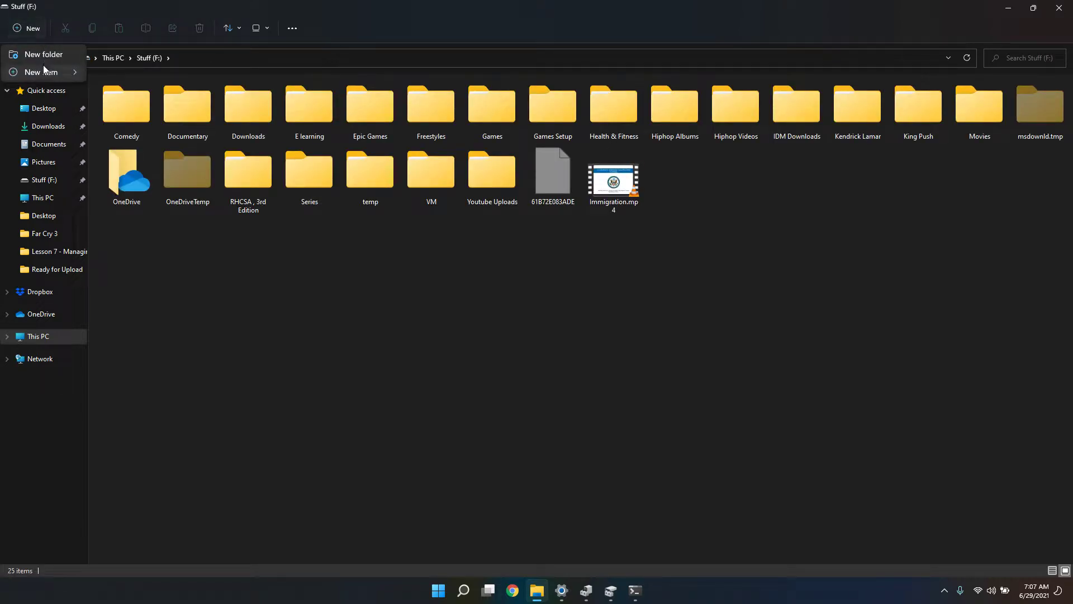
{"action": "mouse_move", "coordinate": [51, 68]}
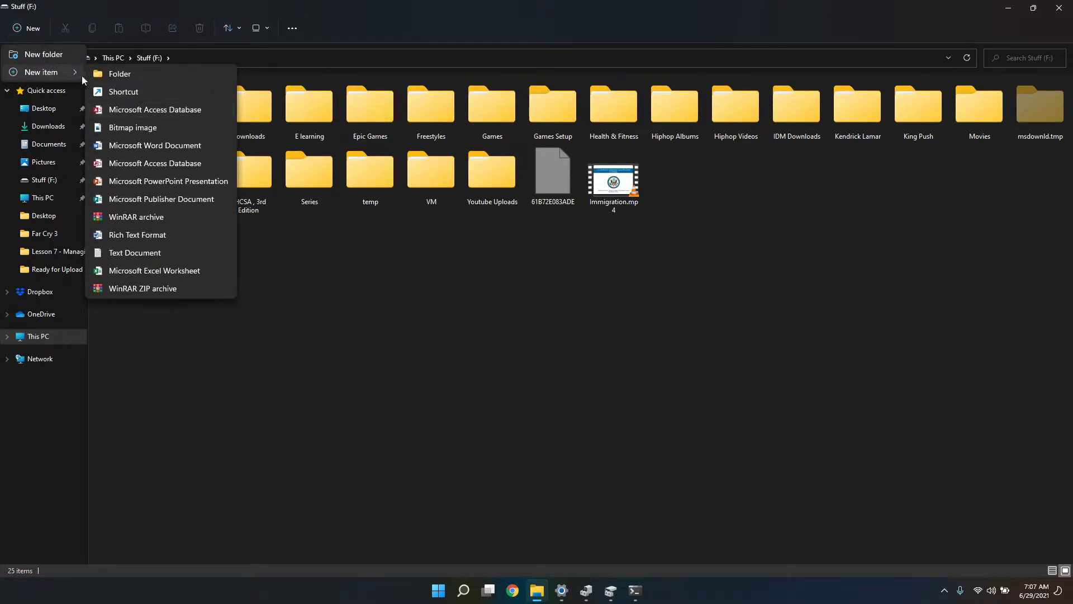
{"action": "left_click", "coordinate": [582, 262]}
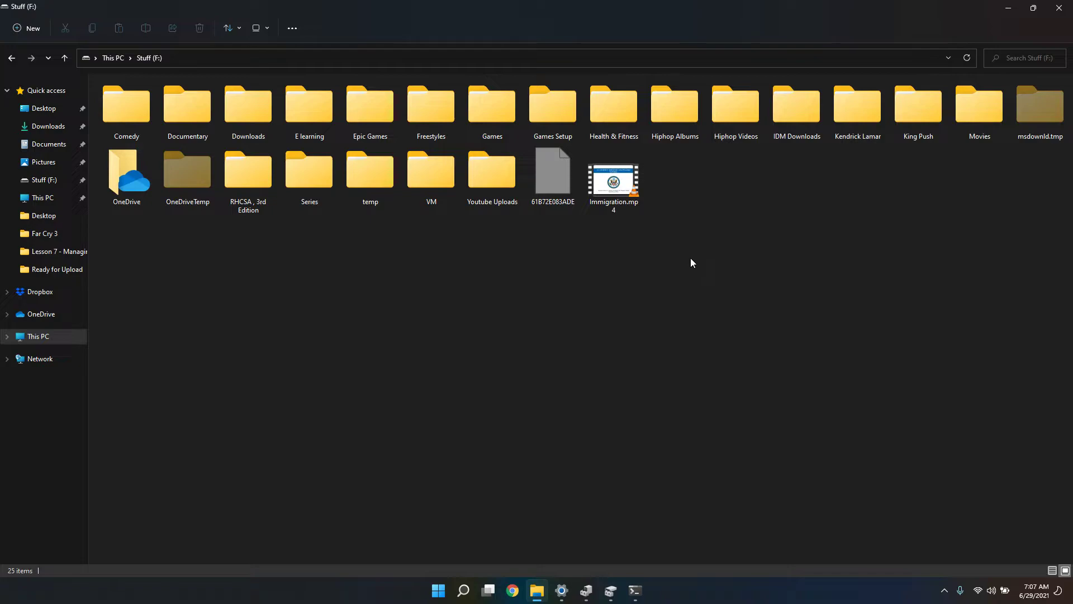
- Examine the hidden system tray icons and the quick settings, and adjust the system volume
{"action": "left_click", "coordinate": [982, 590]}
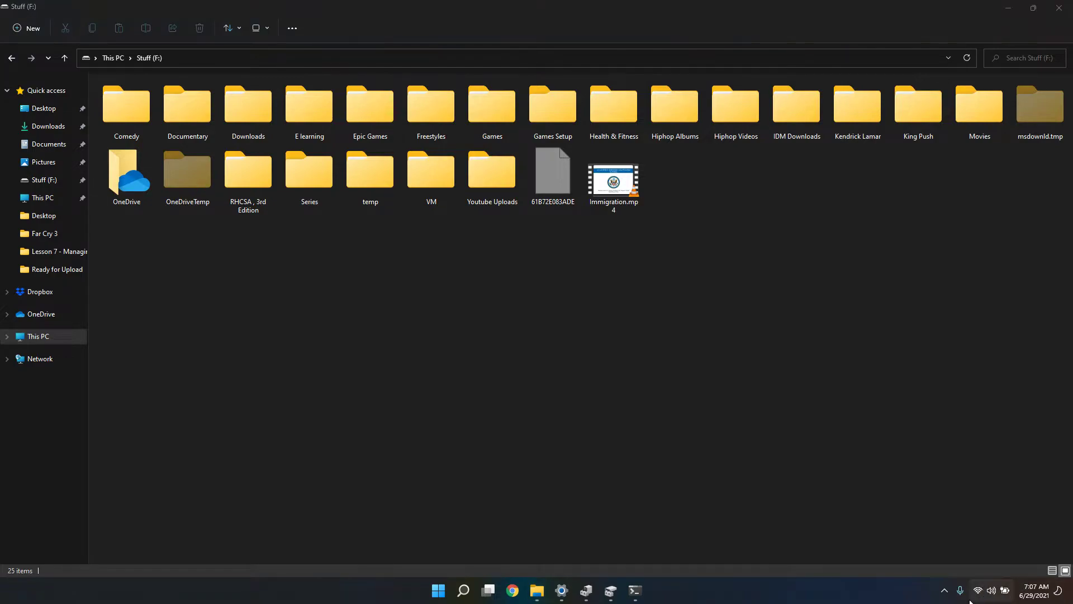
{"action": "left_click", "coordinate": [944, 592]}
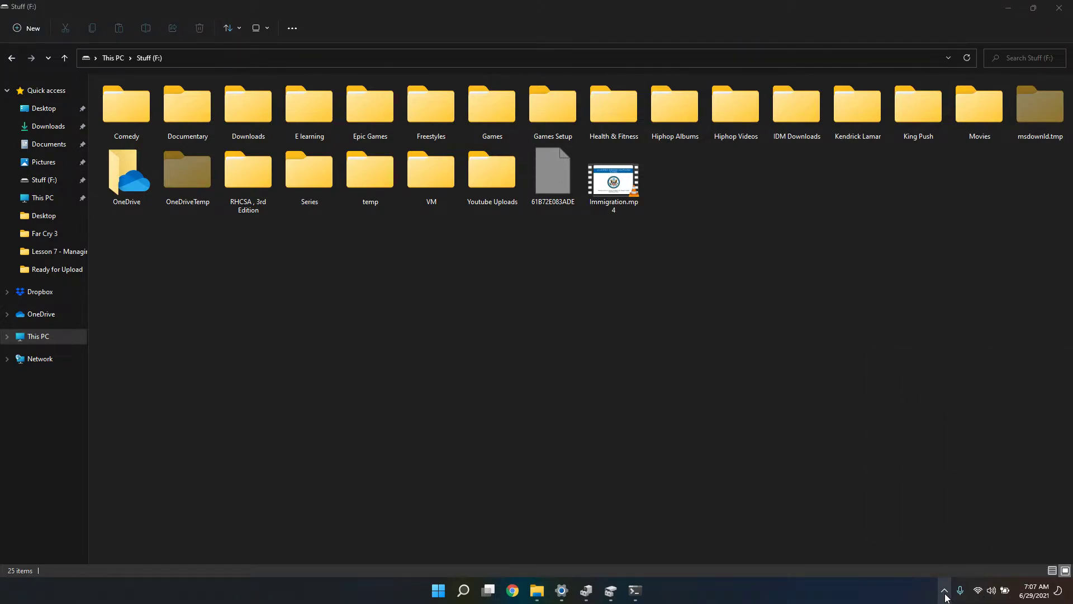
{"action": "key", "text": "XF86AudioRaiseVolume"}
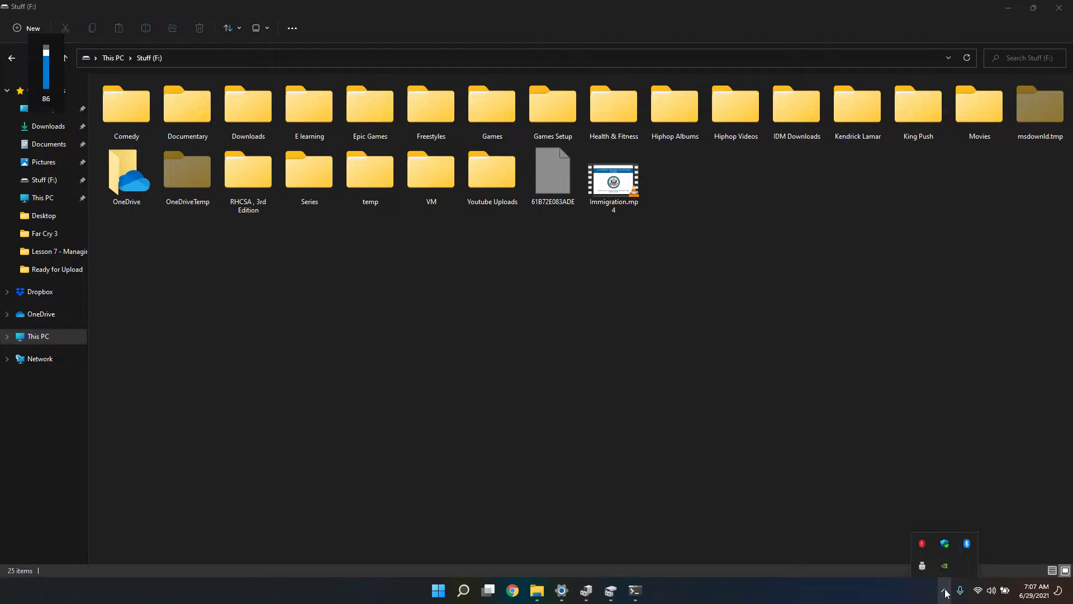
{"action": "key", "text": "XF86AudioRaiseVolume"}
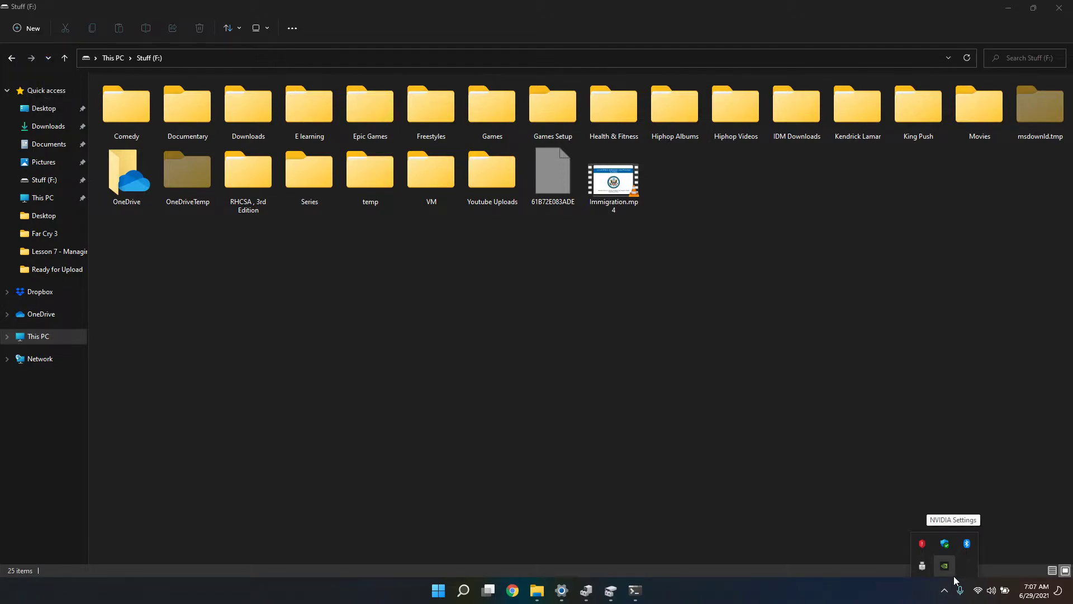
{"action": "left_click", "coordinate": [978, 591]}
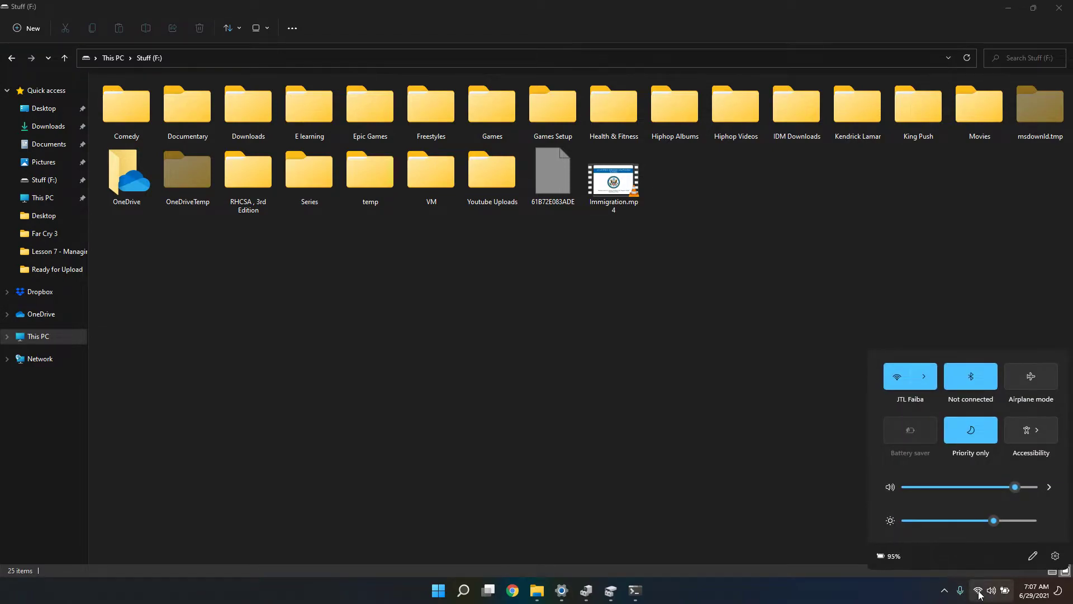
{"action": "left_click", "coordinate": [945, 591]}
- Maximize Settings and examine the Bluetooth & devices page, its choices for adding a device, and the Network & internet page
{"action": "left_click", "coordinate": [565, 594]}
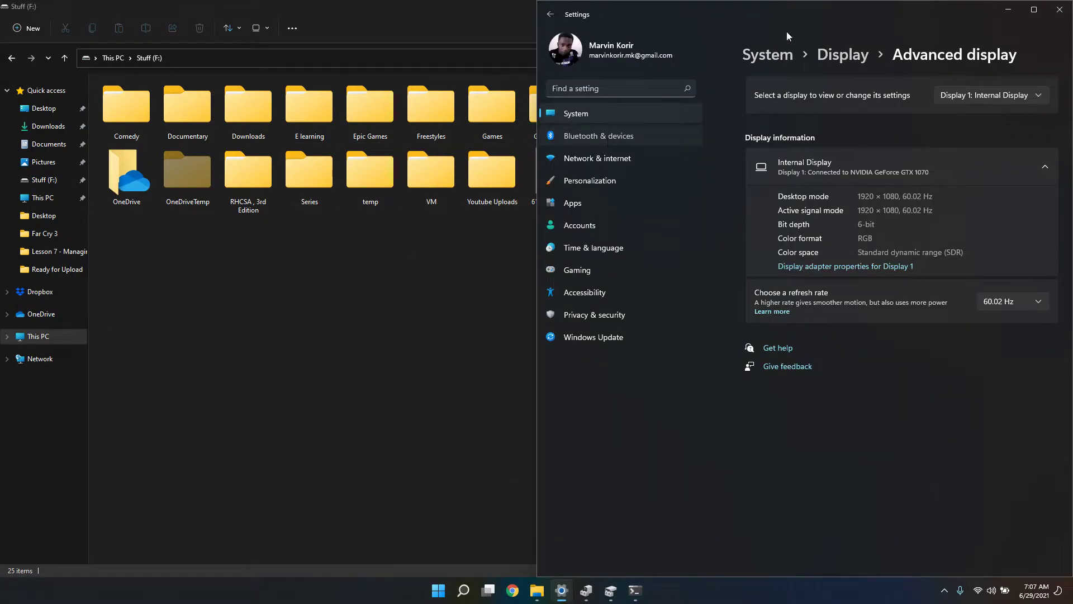
{"action": "left_click_drag", "start_coordinate": [684, 25], "coordinate": [474, 5]}
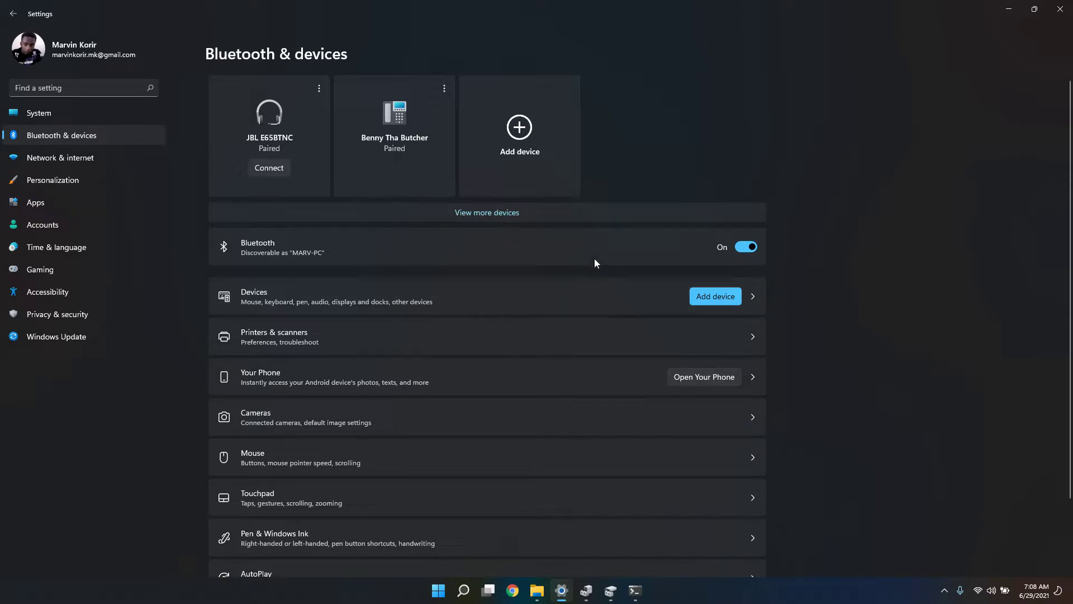
{"action": "left_click", "coordinate": [520, 129]}
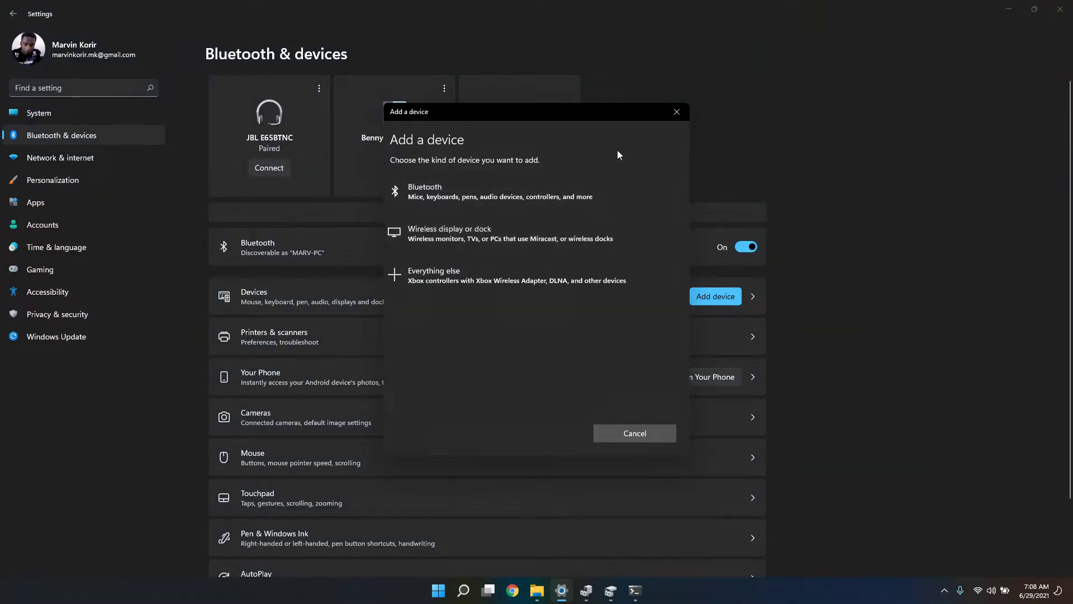
{"action": "left_click", "coordinate": [683, 117]}
{"action": "scroll", "coordinate": [307, 279], "scroll_direction": "down", "scroll_amount": 3}
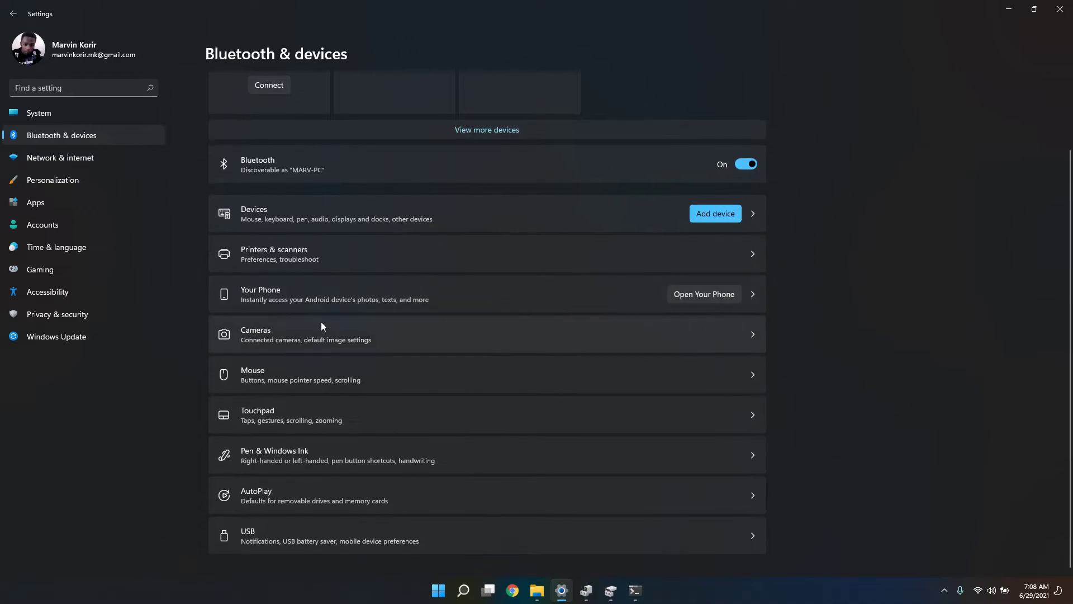
{"action": "left_click", "coordinate": [66, 157]}
- Search for and open Control Panel, view its items in a smaller window, and close it
{"action": "left_click", "coordinate": [455, 594]}
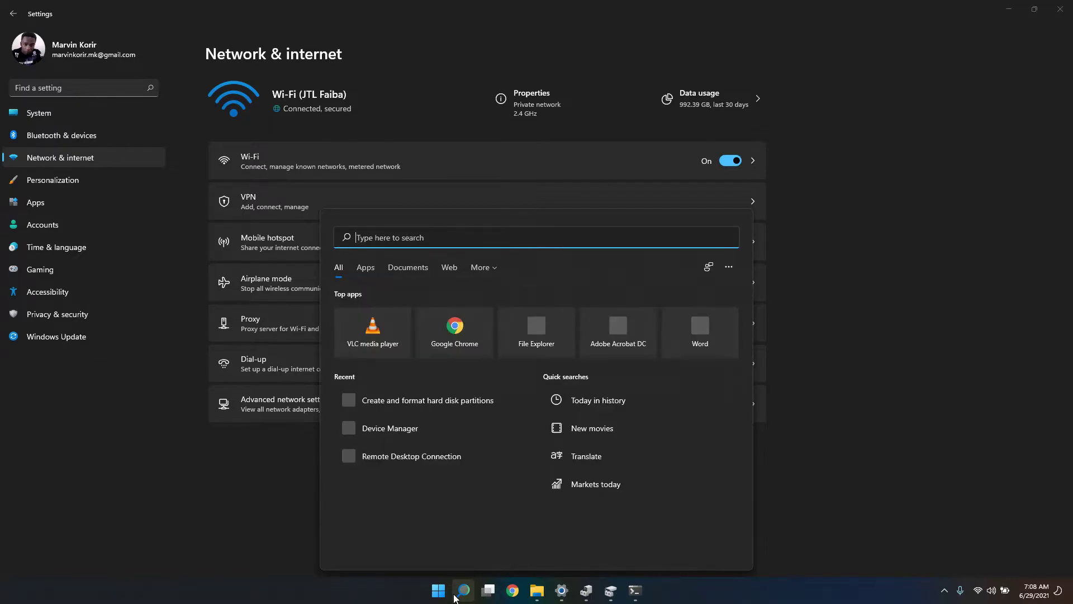
{"action": "type", "text": "control panel"}
{"action": "key", "text": "Return"}
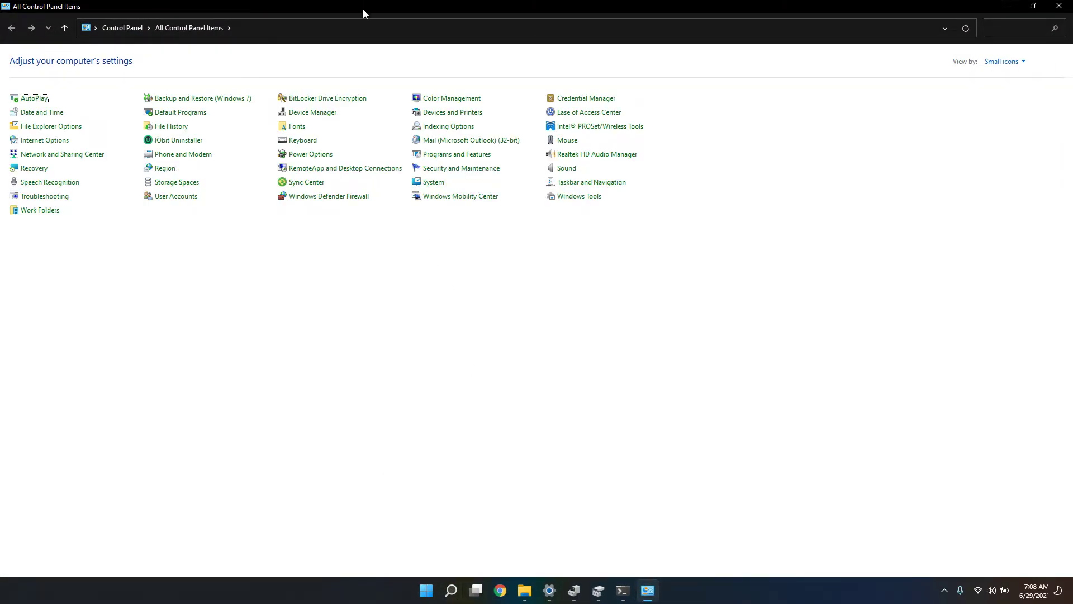
{"action": "left_click_drag", "start_coordinate": [364, 9], "coordinate": [565, 98]}
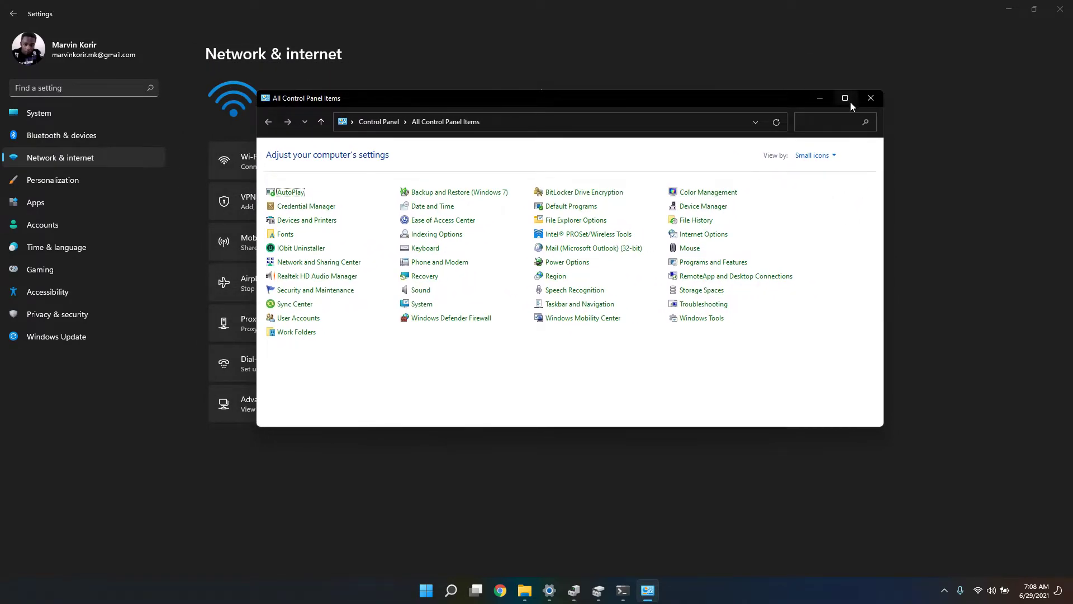
{"action": "left_click", "coordinate": [876, 100]}
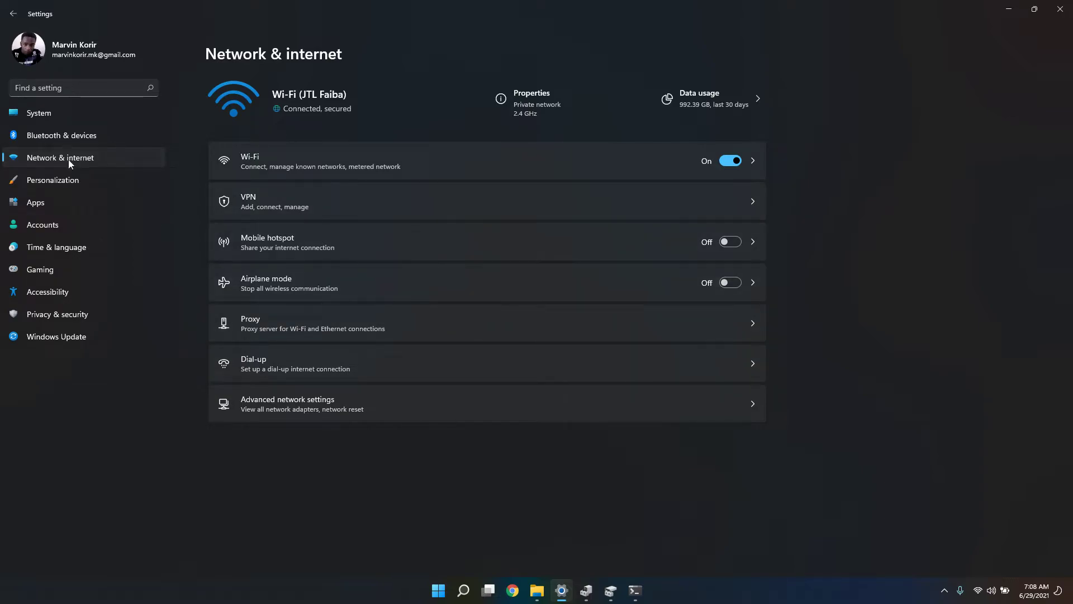
- Try the dark blue bloom and purple glow themes in Personalization, apply the Windows (light) theme, and restore Settings to a smaller window
{"action": "left_click", "coordinate": [97, 183]}
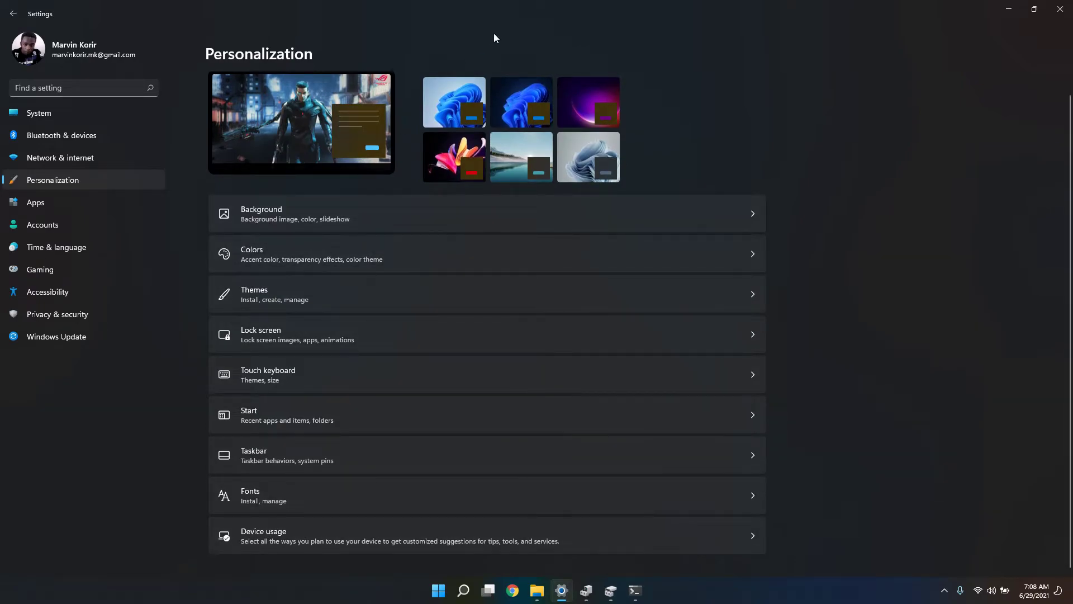
{"action": "left_click", "coordinate": [510, 96]}
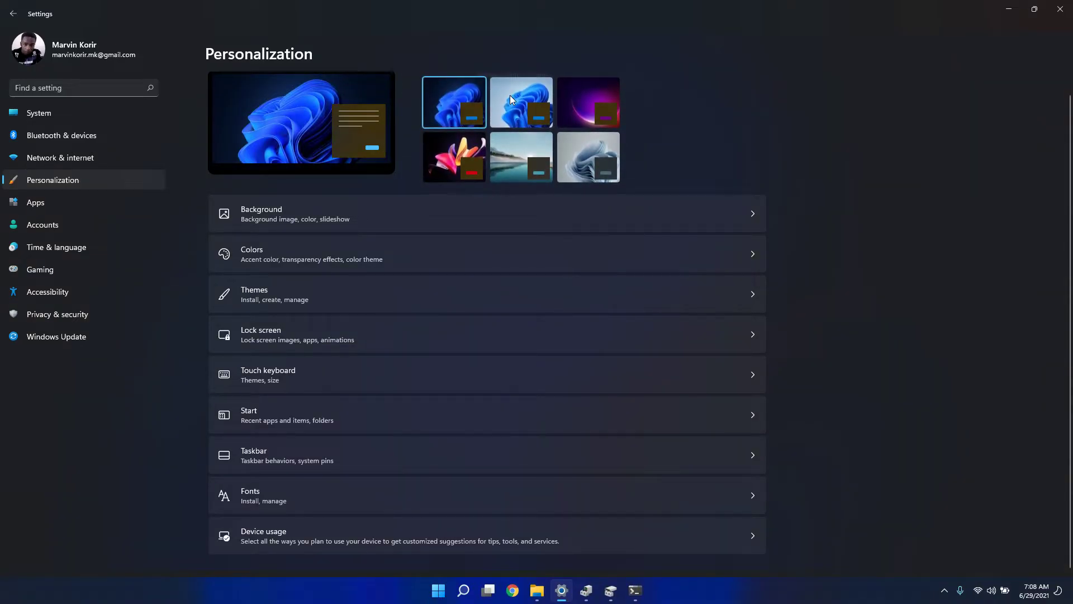
{"action": "left_click", "coordinate": [570, 107]}
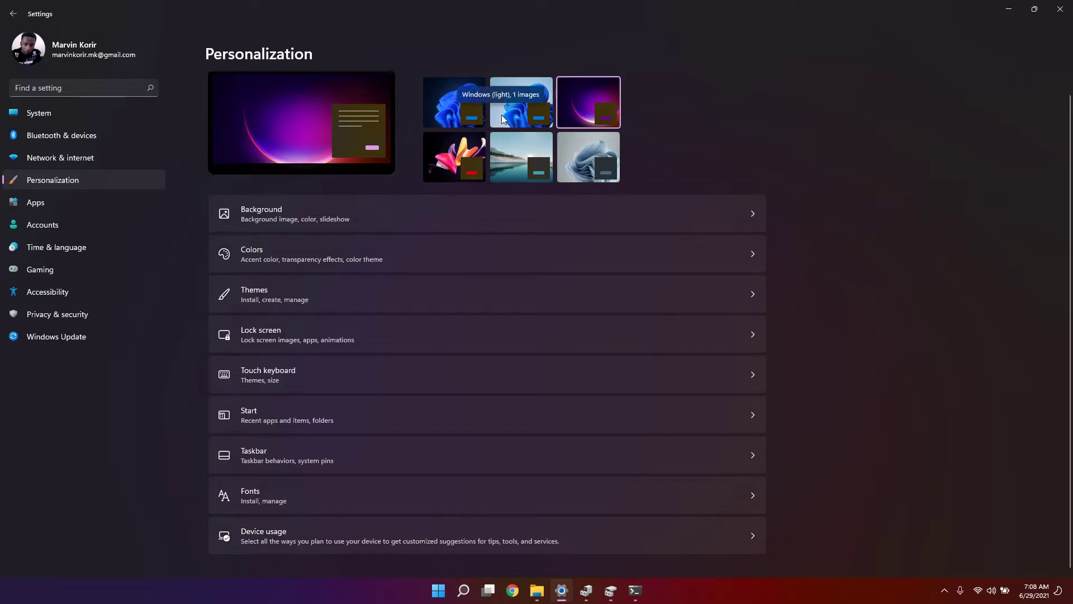
{"action": "left_click", "coordinate": [520, 111]}
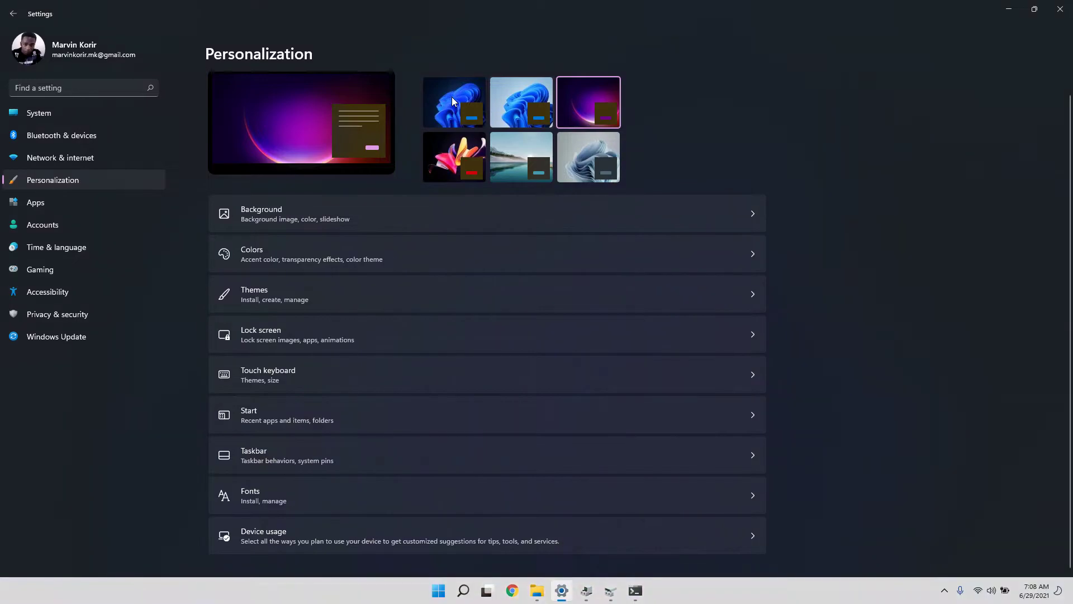
{"action": "left_click_drag", "start_coordinate": [661, 3], "coordinate": [554, 1]}
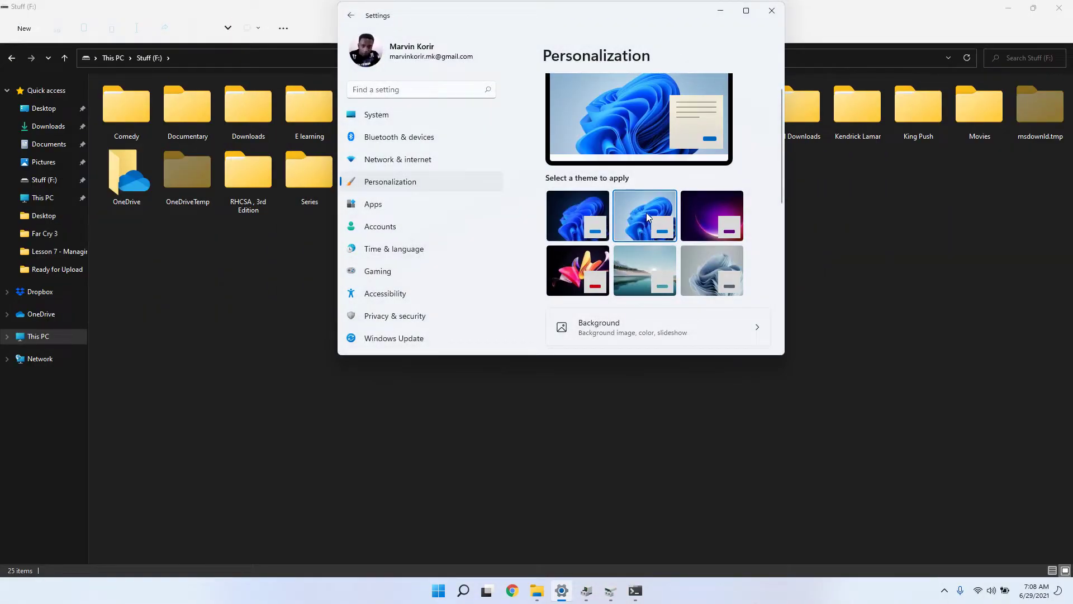
- Apply the dark blue bloom theme in Personalization and minimize File Explorer to reveal the desktop behind Settings
{"action": "left_click", "coordinate": [601, 217]}
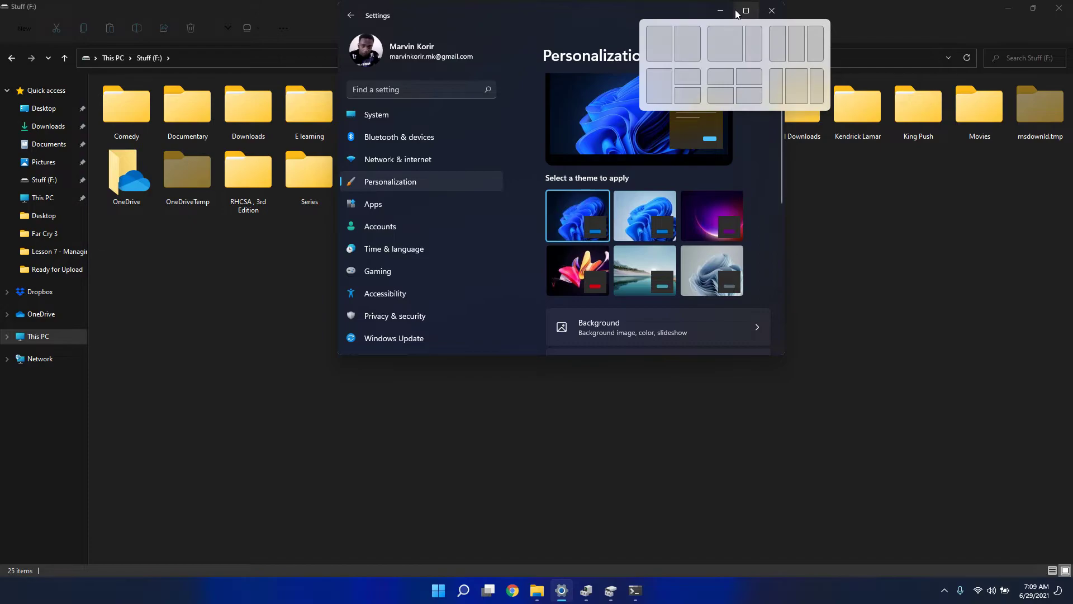
{"action": "left_click_drag", "start_coordinate": [606, 16], "coordinate": [565, 175]}
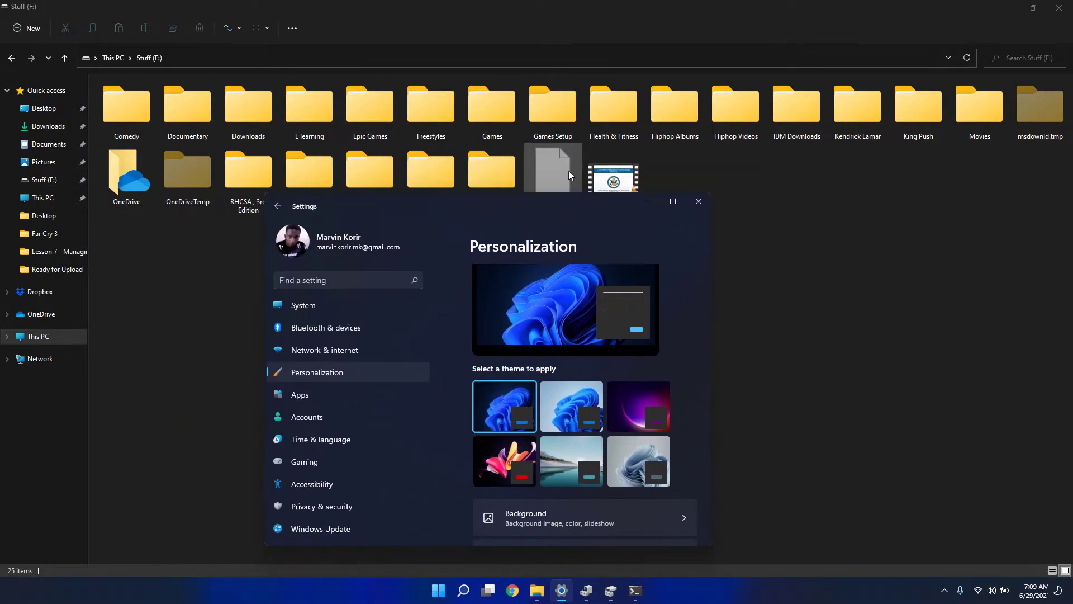
{"action": "left_click", "coordinate": [1009, 8]}
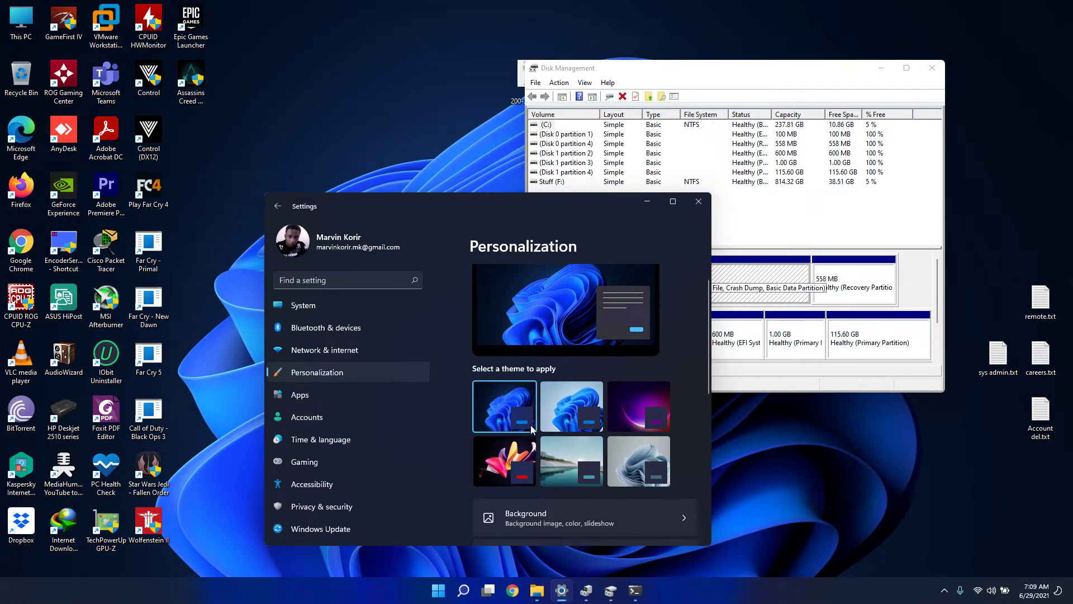
- Maximize Settings and set ROG-wallpaper_Horsem4n_1920x1080.jpg from the Pictures folder as the desktop background
{"action": "left_click", "coordinate": [674, 202]}
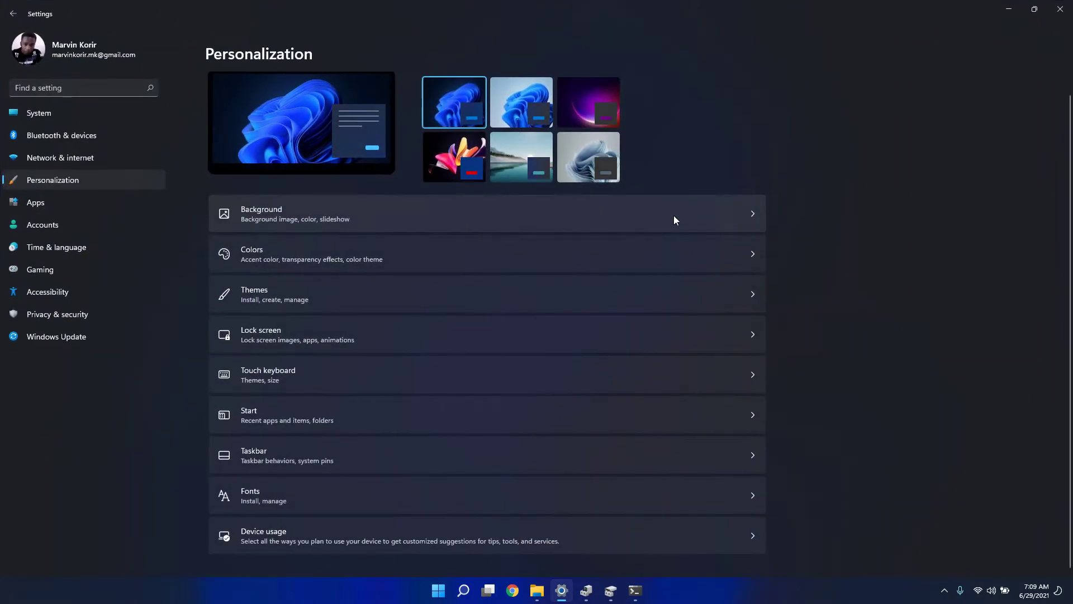
{"action": "left_click", "coordinate": [346, 225]}
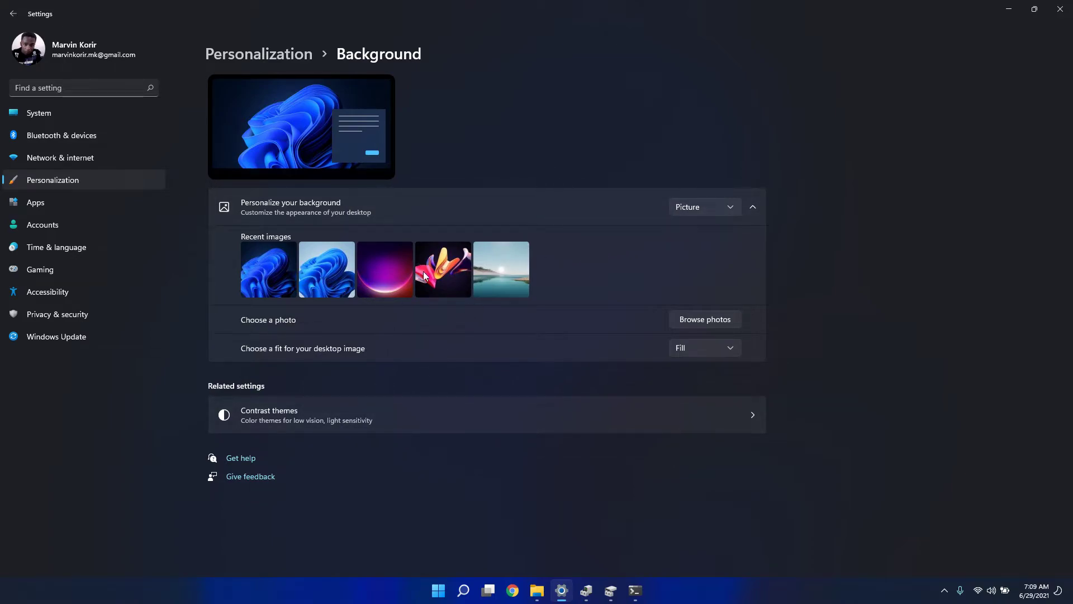
{"action": "left_click", "coordinate": [703, 320]}
{"action": "scroll", "coordinate": [407, 156], "scroll_direction": "down", "scroll_amount": 5}
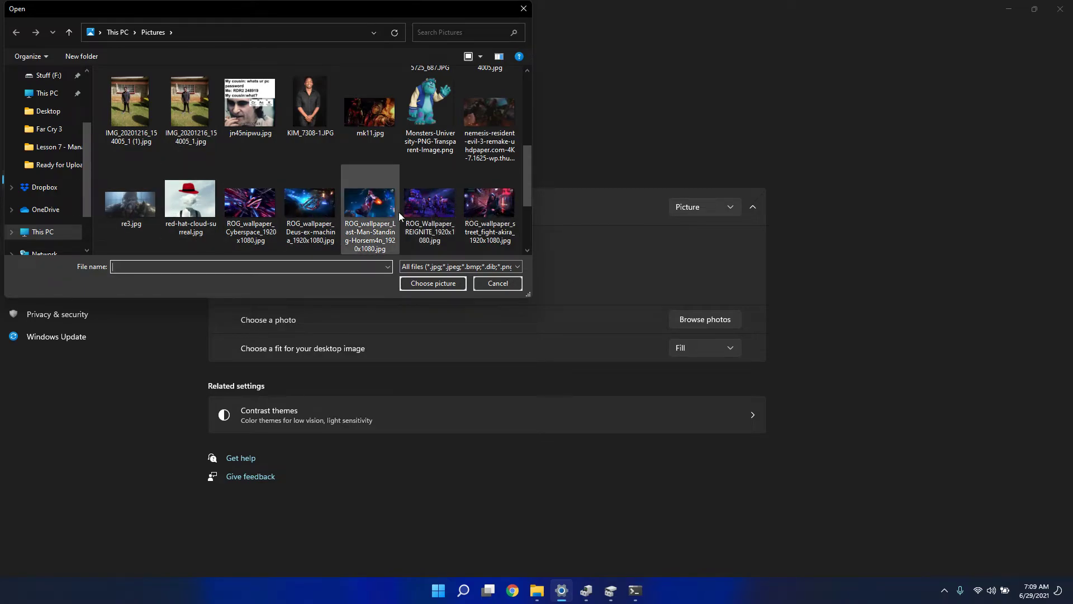
{"action": "scroll", "coordinate": [428, 210], "scroll_direction": "up", "scroll_amount": 5}
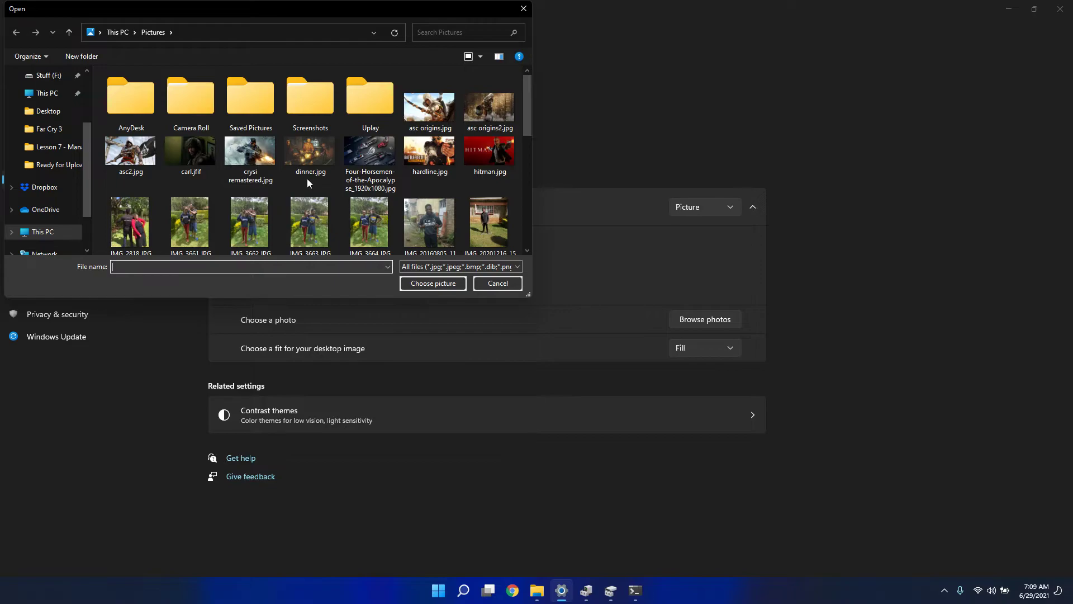
{"action": "scroll", "coordinate": [218, 184], "scroll_direction": "down", "scroll_amount": 2}
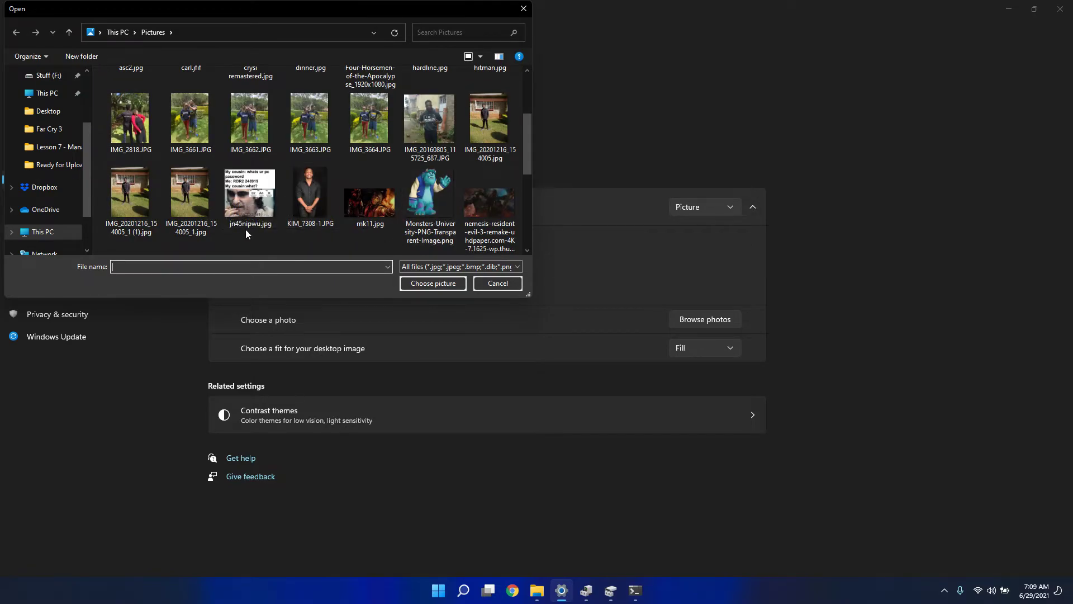
{"action": "scroll", "coordinate": [420, 191], "scroll_direction": "up", "scroll_amount": 1}
{"action": "left_click_drag", "start_coordinate": [529, 129], "coordinate": [527, 196]}
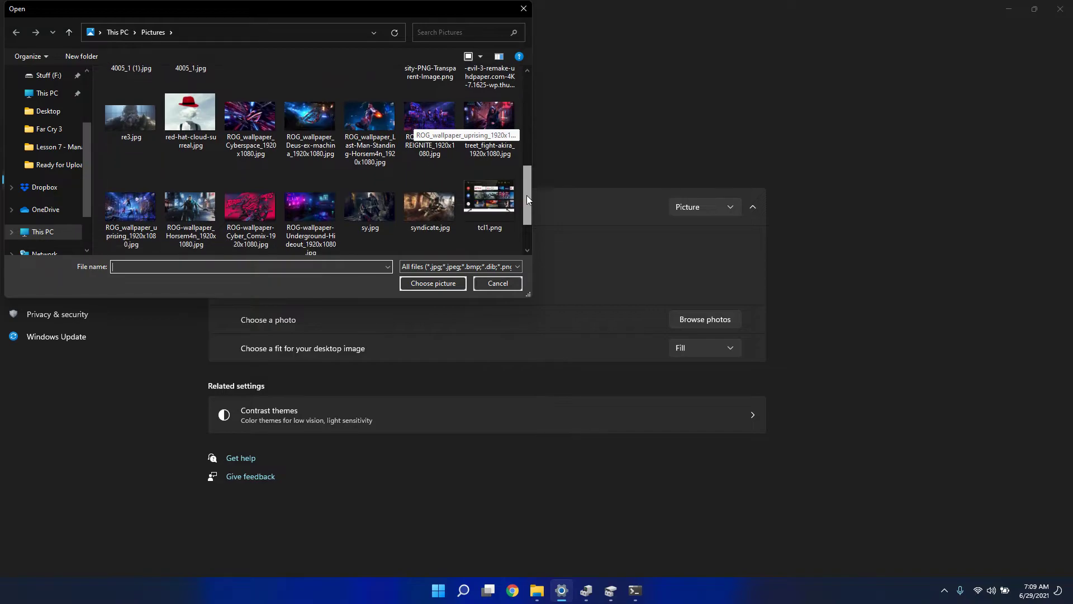
{"action": "left_click", "coordinate": [195, 204]}
{"action": "left_click", "coordinate": [433, 283]}
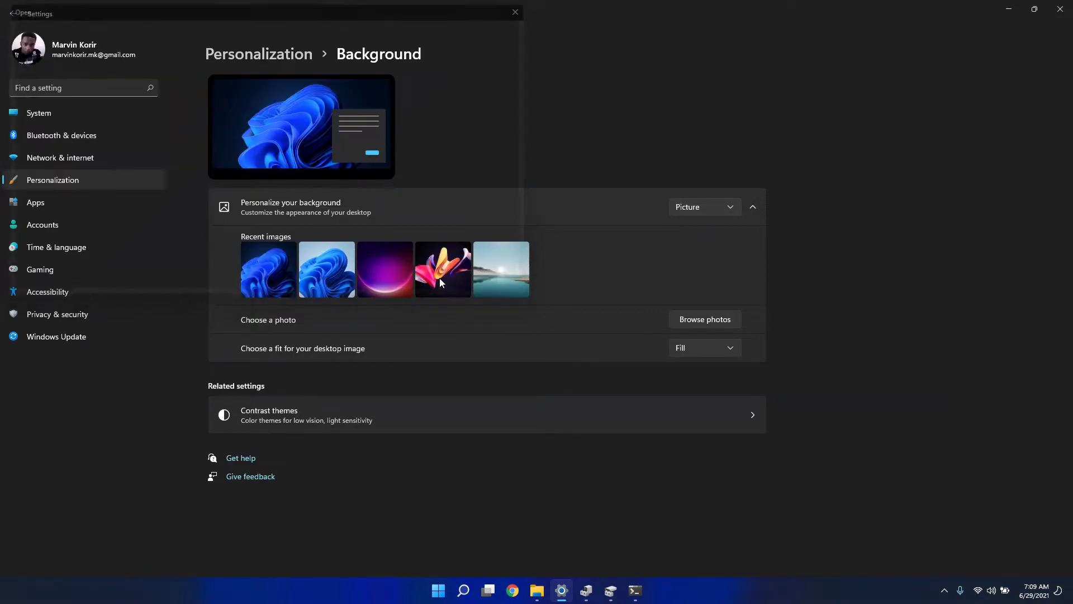
{"action": "double_click", "coordinate": [842, 5]}
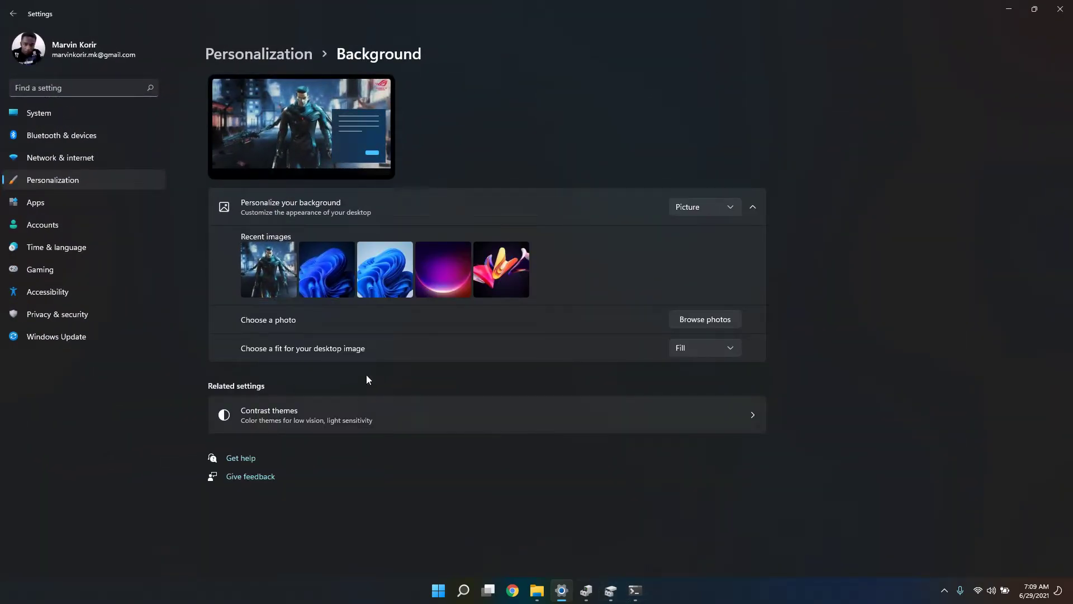
- View the Accounts and Apps pages in Settings, and search for and open Microsoft Store
{"action": "left_click", "coordinate": [141, 218]}
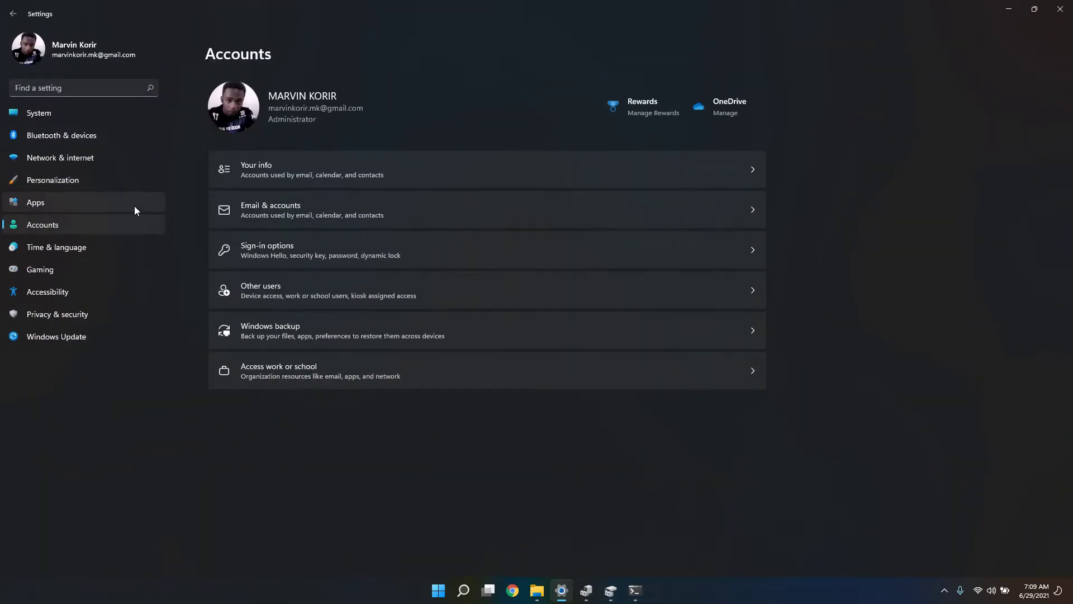
{"action": "left_click", "coordinate": [135, 207]}
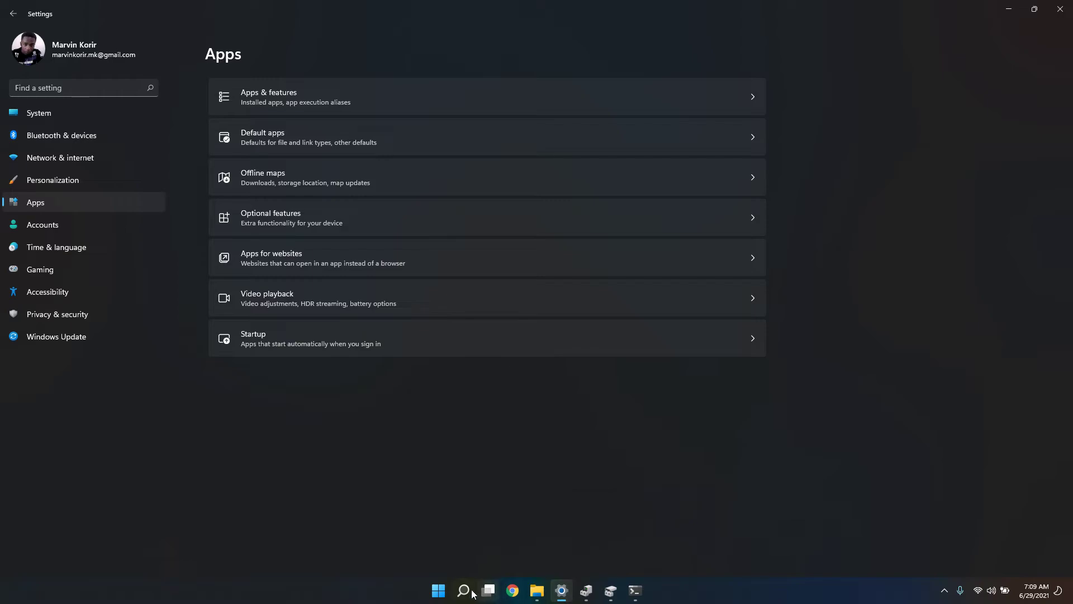
{"action": "left_click", "coordinate": [471, 594]}
{"action": "type", "text": "microsoft Store"}
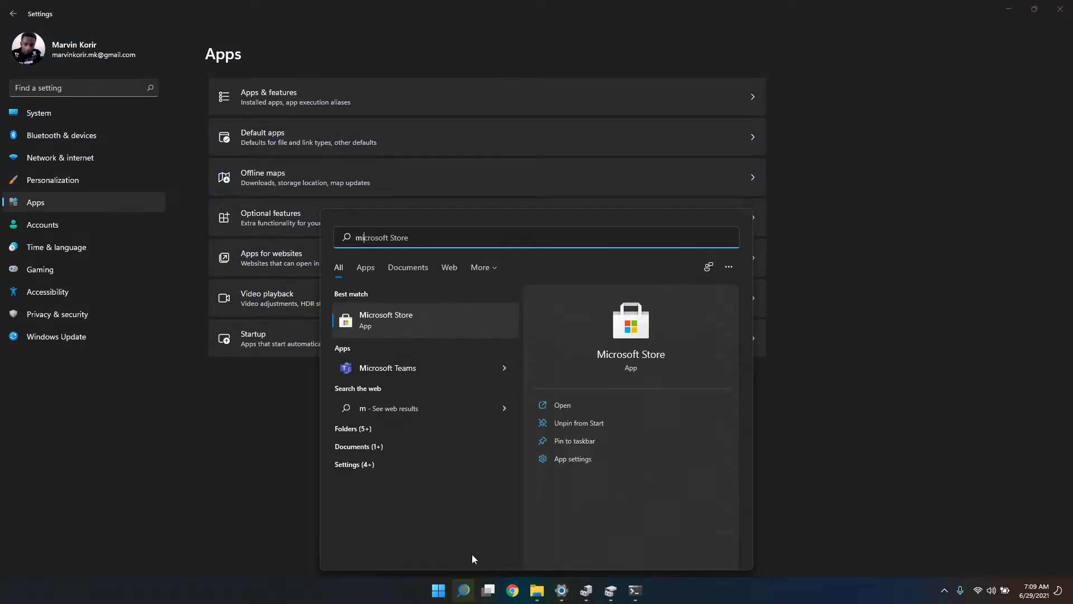
{"action": "key", "text": "Return"}
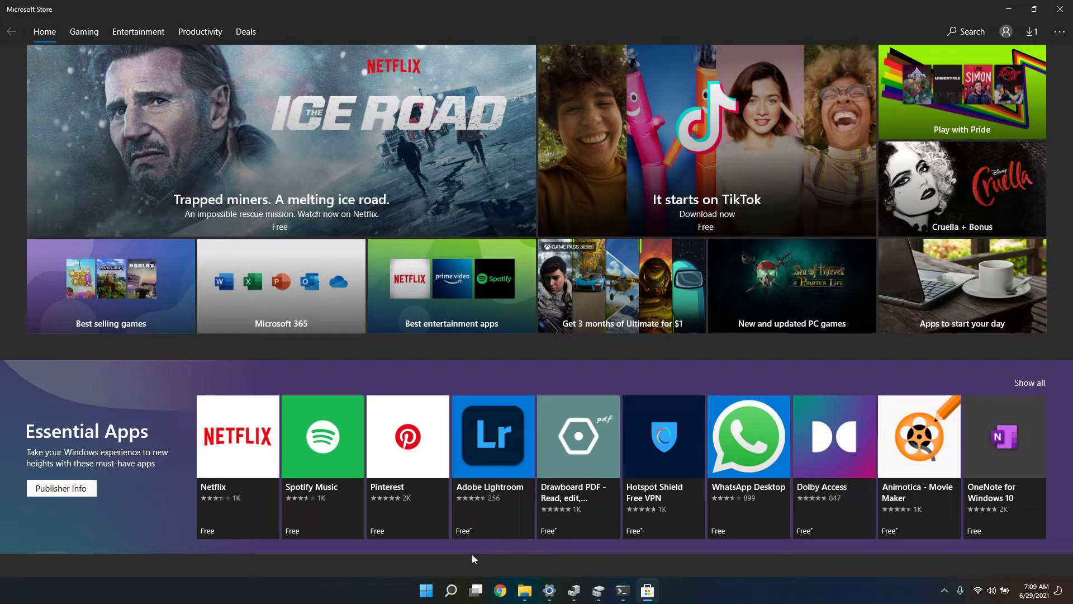
- Examine the Microsoft Store home page, including its essential apps, featured free games, top free apps, trending items, and collections
{"action": "scroll", "coordinate": [480, 227], "scroll_direction": "down", "scroll_amount": 10}
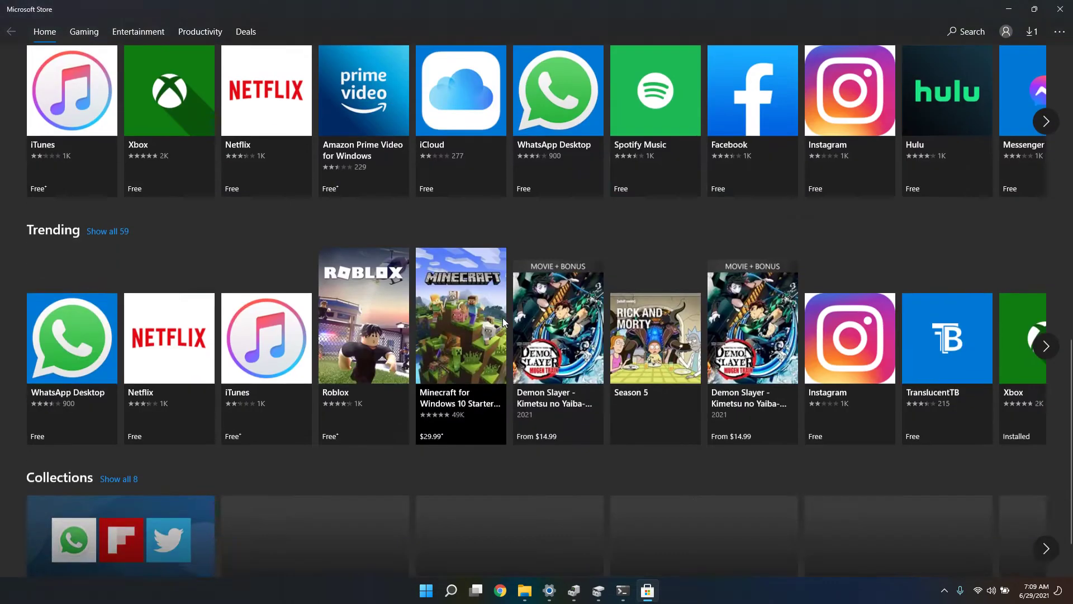
{"action": "scroll", "coordinate": [635, 302], "scroll_direction": "up", "scroll_amount": 10}
{"action": "scroll", "coordinate": [635, 306], "scroll_direction": "down", "scroll_amount": 9}
{"action": "scroll", "coordinate": [599, 427], "scroll_direction": "up", "scroll_amount": 4}
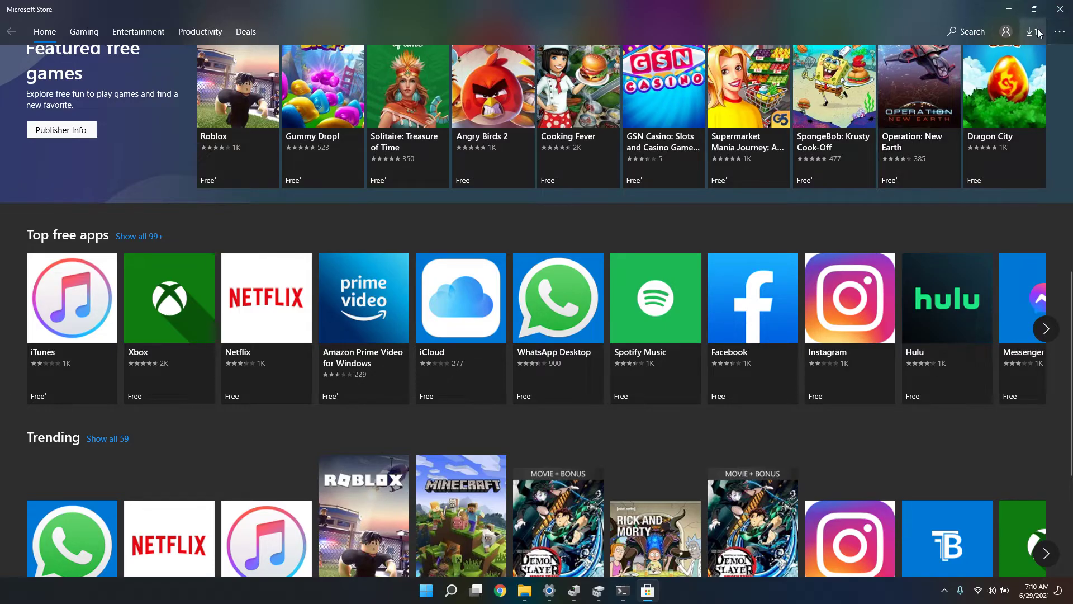
{"action": "scroll", "coordinate": [807, 149], "scroll_direction": "down", "scroll_amount": 4}
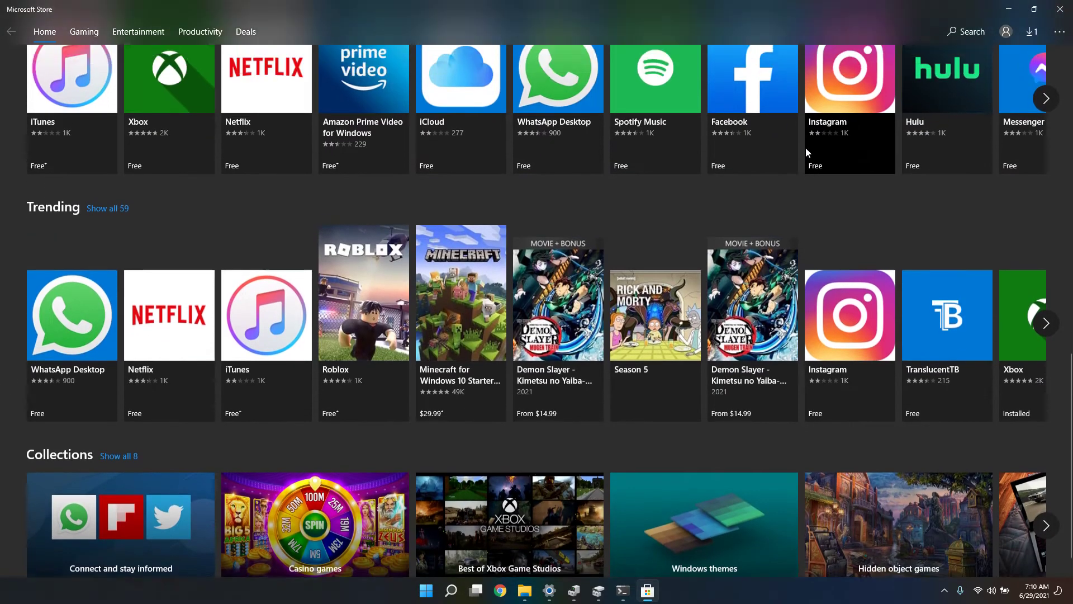
{"action": "scroll", "coordinate": [808, 150], "scroll_direction": "up", "scroll_amount": 12}
{"action": "scroll", "coordinate": [807, 159], "scroll_direction": "down", "scroll_amount": 5}
{"action": "scroll", "coordinate": [812, 216], "scroll_direction": "up", "scroll_amount": 1}
{"action": "scroll", "coordinate": [808, 220], "scroll_direction": "down", "scroll_amount": 3}
{"action": "scroll", "coordinate": [879, 176], "scroll_direction": "up", "scroll_amount": 5}
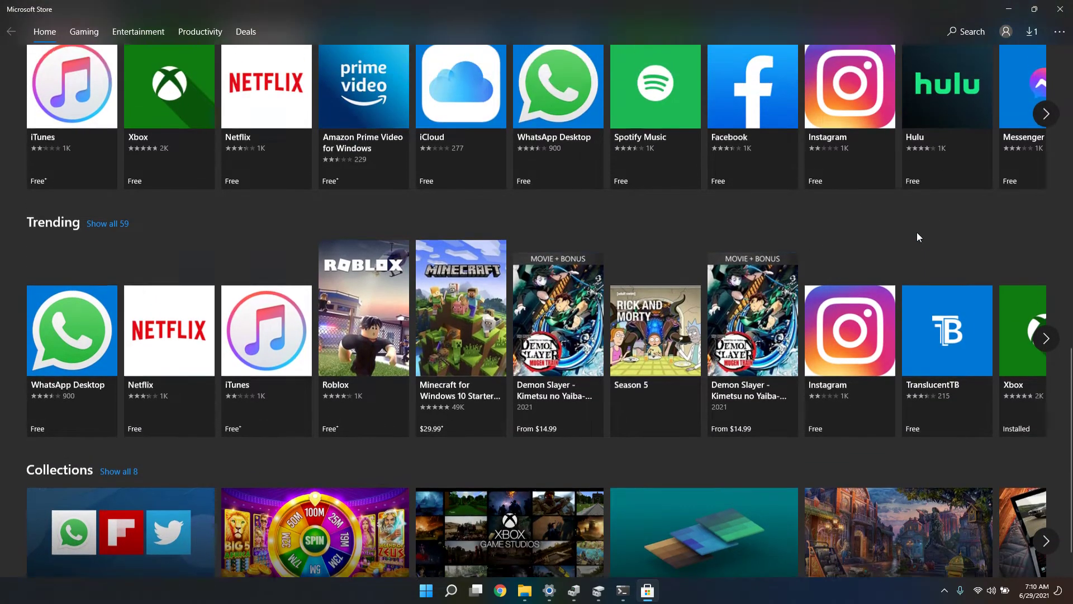
{"action": "scroll", "coordinate": [815, 251], "scroll_direction": "down", "scroll_amount": 5}
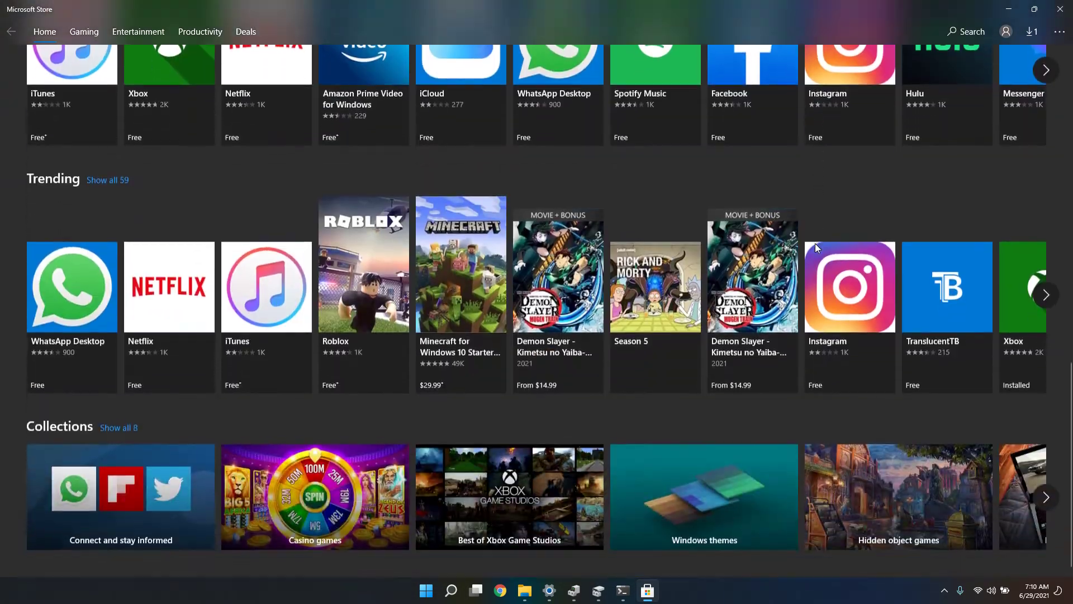
{"action": "scroll", "coordinate": [867, 95], "scroll_direction": "up", "scroll_amount": 9}
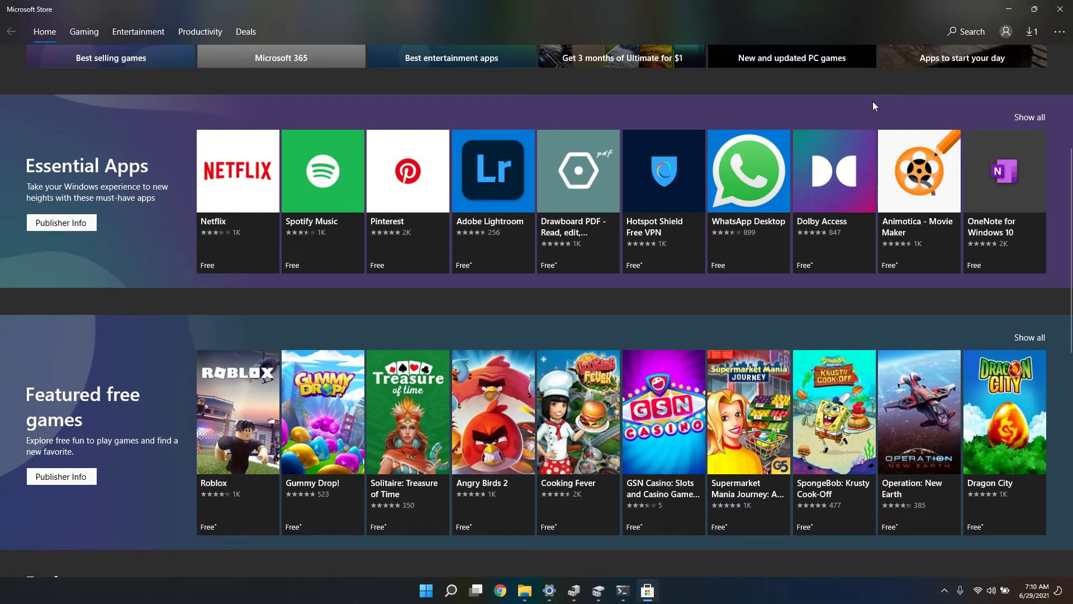
{"action": "scroll", "coordinate": [874, 102], "scroll_direction": "up", "scroll_amount": 4}
{"action": "scroll", "coordinate": [873, 102], "scroll_direction": "down", "scroll_amount": 10}
{"action": "scroll", "coordinate": [871, 102], "scroll_direction": "down", "scroll_amount": 2}
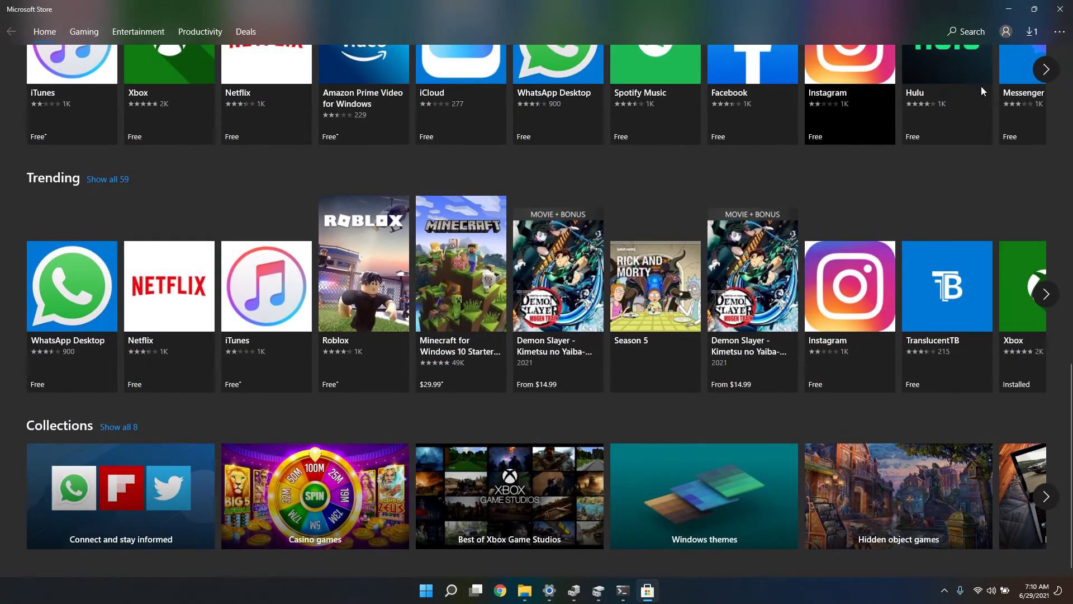
- Start all available app updates in the Store's downloads and updates, and return to the Home page
{"action": "left_click", "coordinate": [1025, 34]}
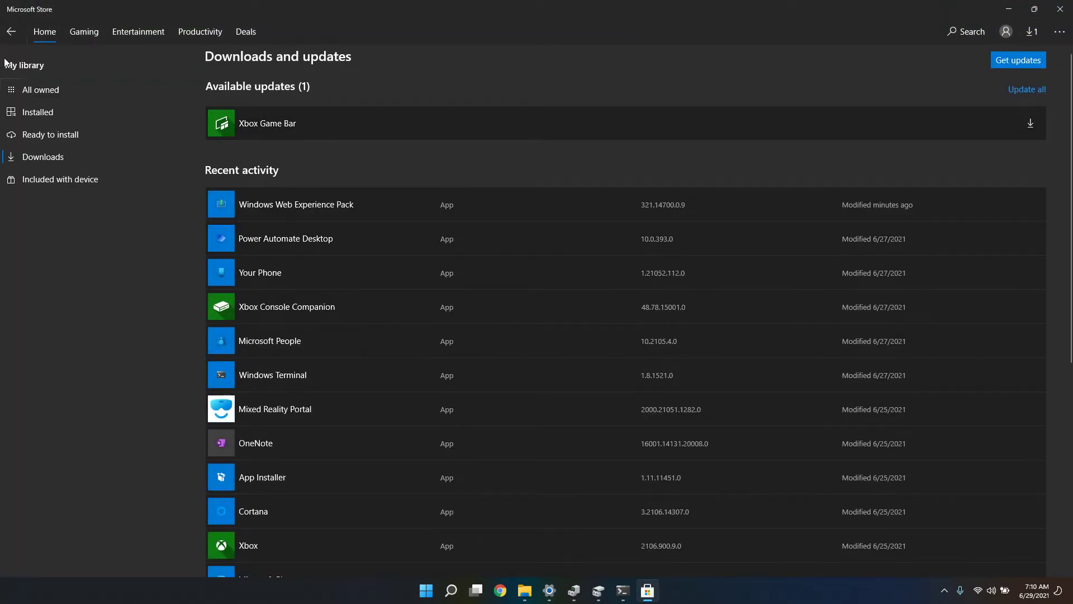
{"action": "left_click", "coordinate": [1027, 90]}
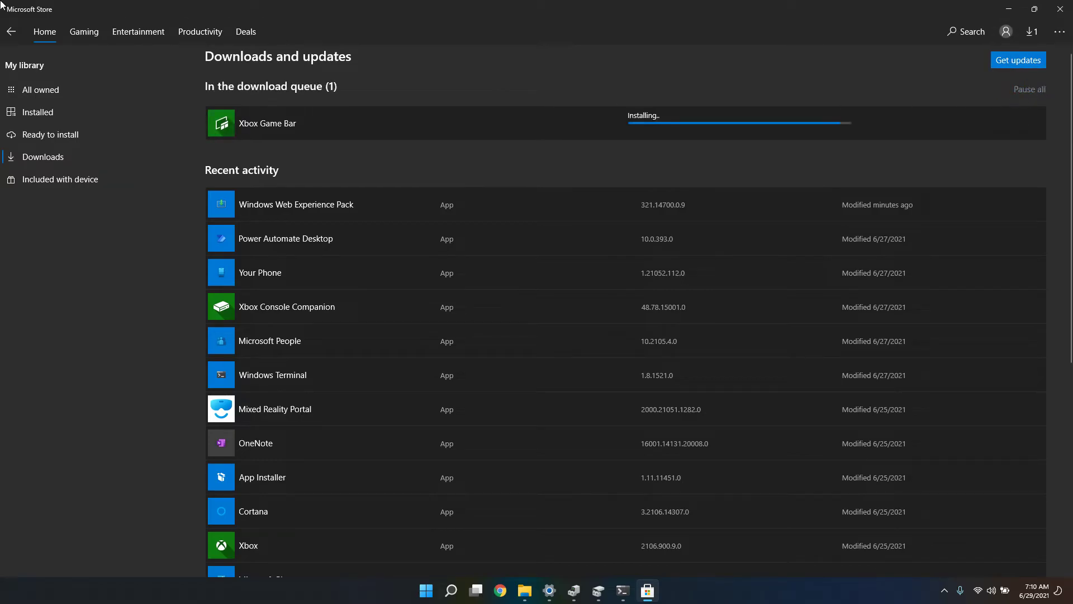
{"action": "left_click", "coordinate": [53, 31]}
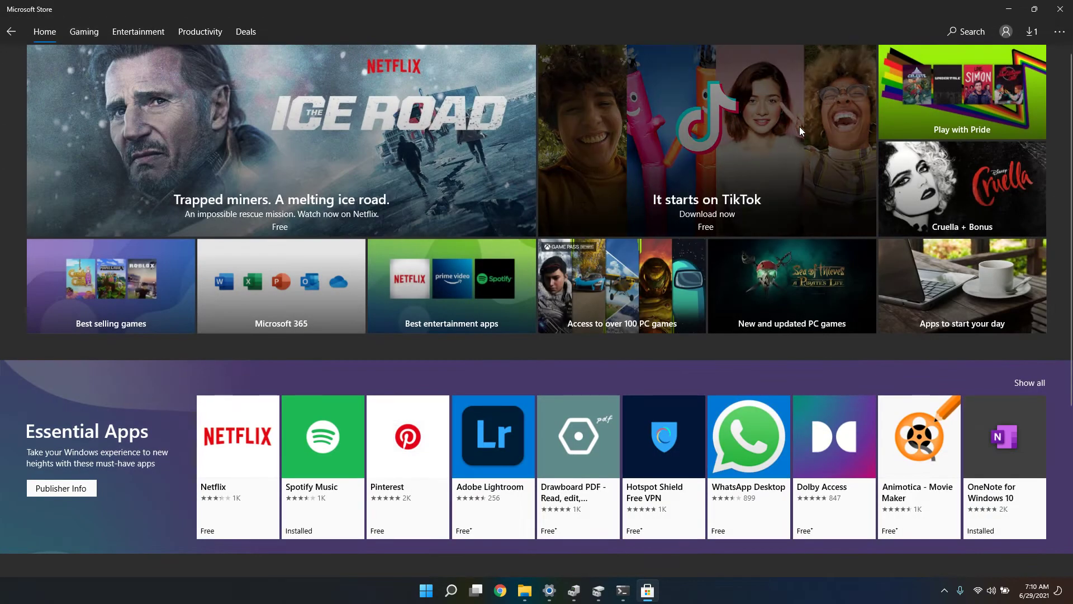
- Look through the Store's home page again and check how its window restores and maximizes
{"action": "scroll", "coordinate": [794, 151], "scroll_direction": "down", "scroll_amount": 8}
{"action": "scroll", "coordinate": [835, 260], "scroll_direction": "up", "scroll_amount": 12}
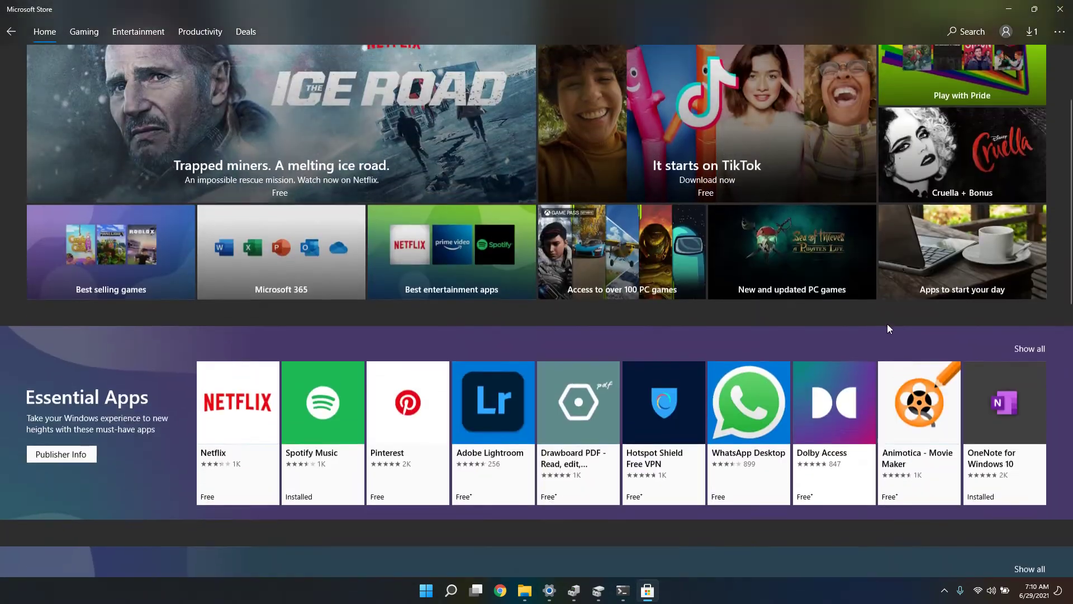
{"action": "scroll", "coordinate": [887, 323], "scroll_direction": "down", "scroll_amount": 2}
{"action": "scroll", "coordinate": [906, 333], "scroll_direction": "up", "scroll_amount": 5}
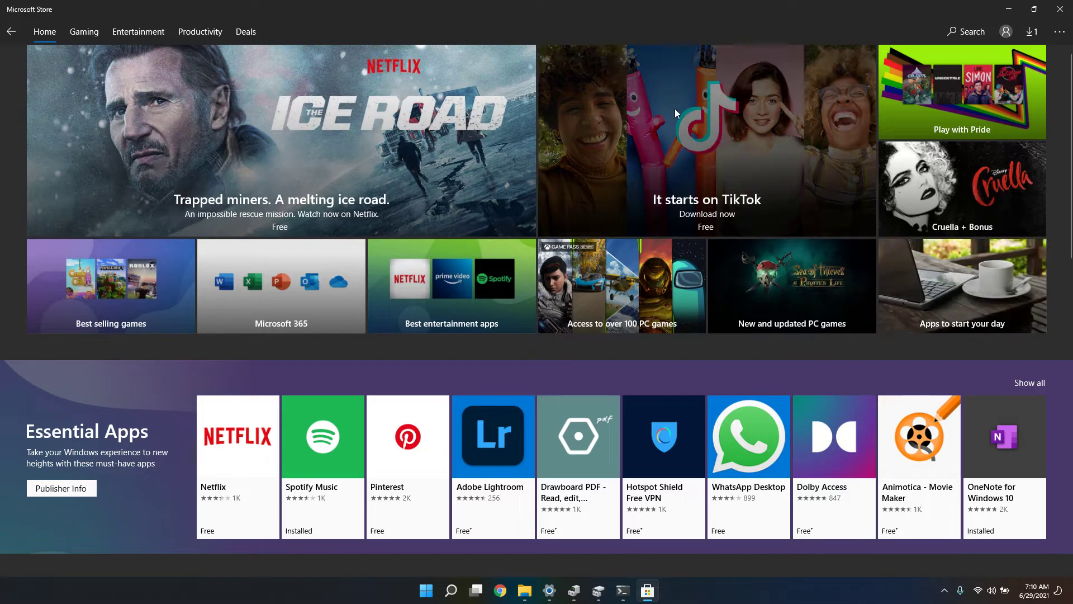
{"action": "double_click", "coordinate": [520, 5]}
{"action": "double_click", "coordinate": [520, 7]}
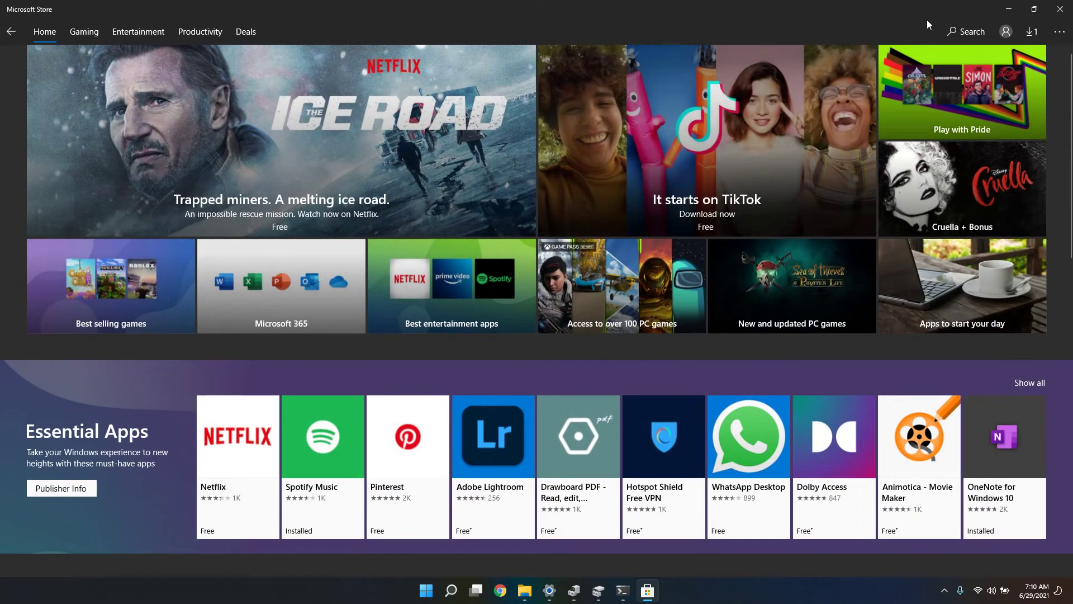
- Search Microsoft Store for "epic games"
{"action": "left_click", "coordinate": [973, 31]}
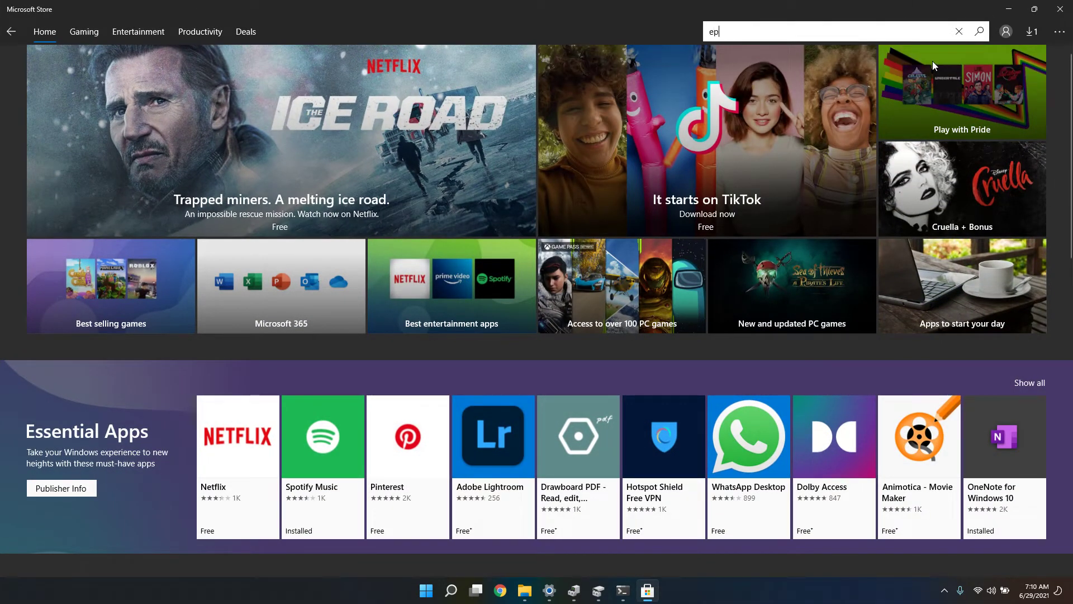
{"action": "type", "text": "epic games"}
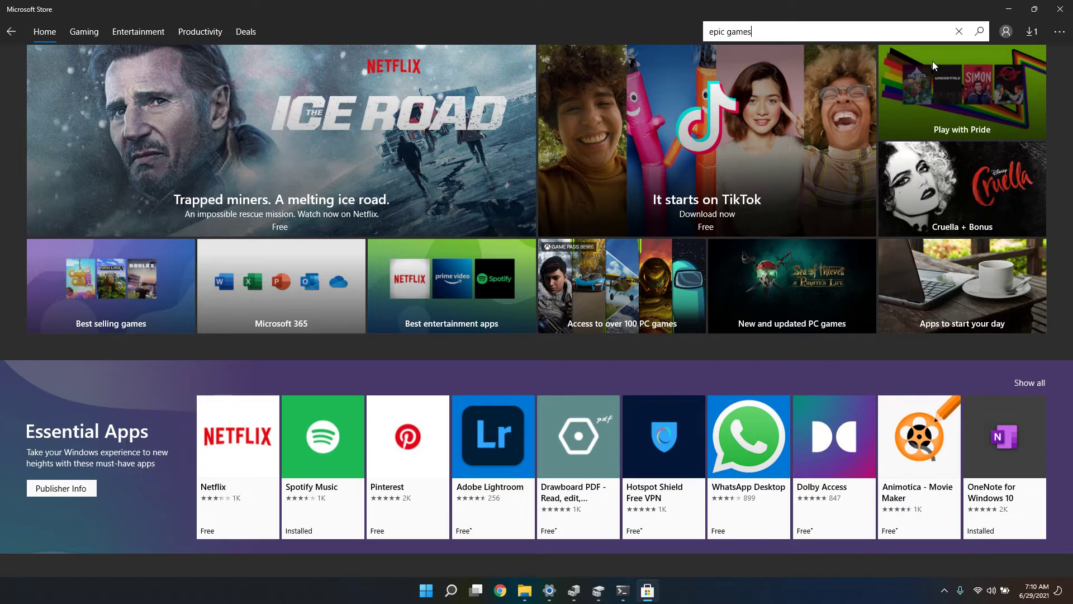
{"action": "key", "text": "Return"}
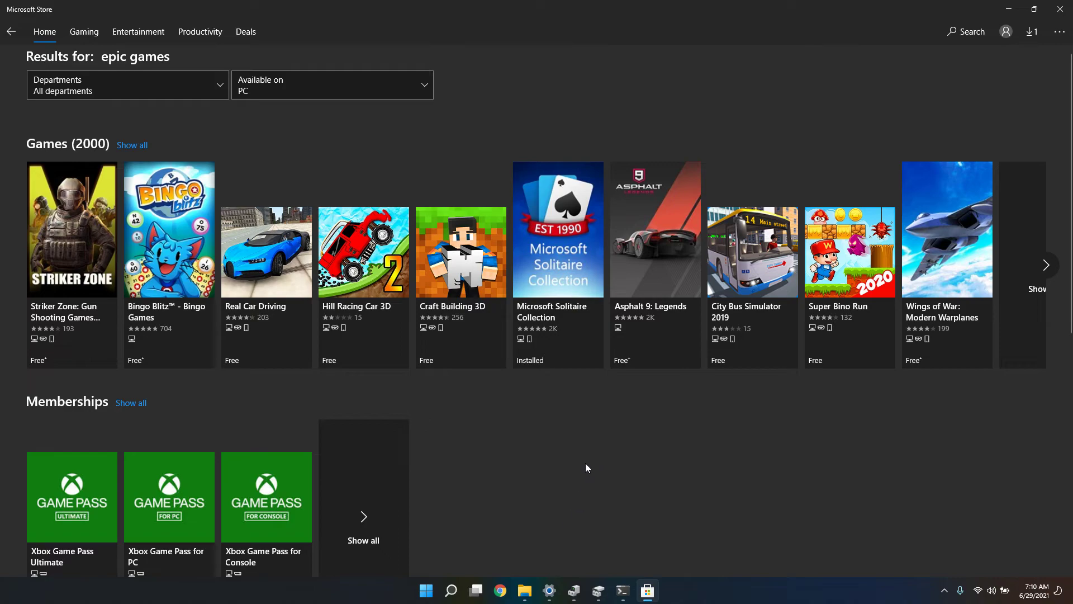
- Switch to Settings, bring up Device Manager to view its device list, and close Device Manager
{"action": "mouse_move", "coordinate": [554, 592]}
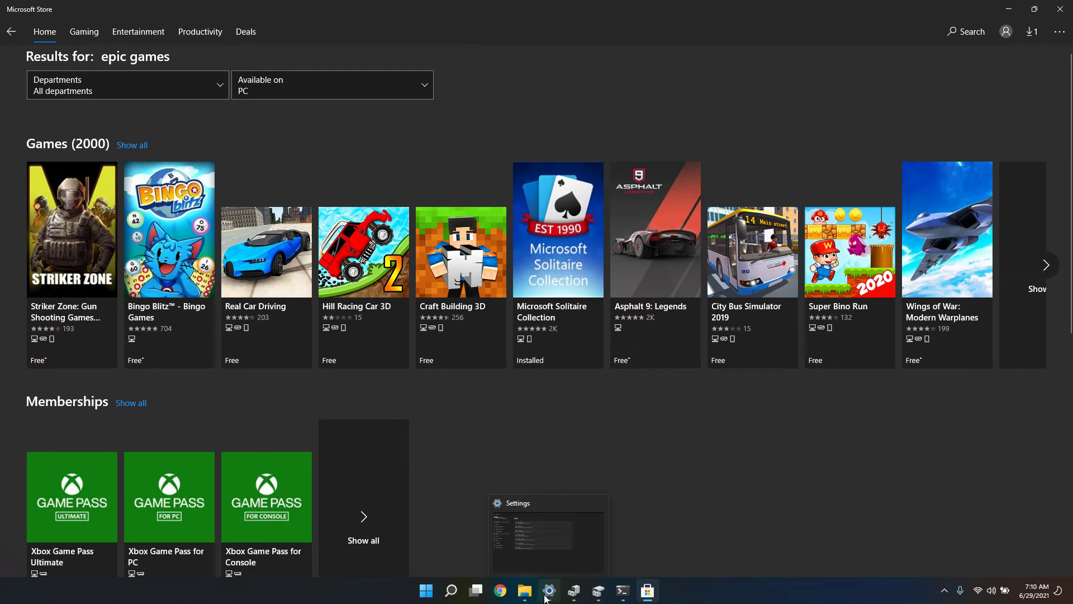
{"action": "left_click", "coordinate": [556, 595]}
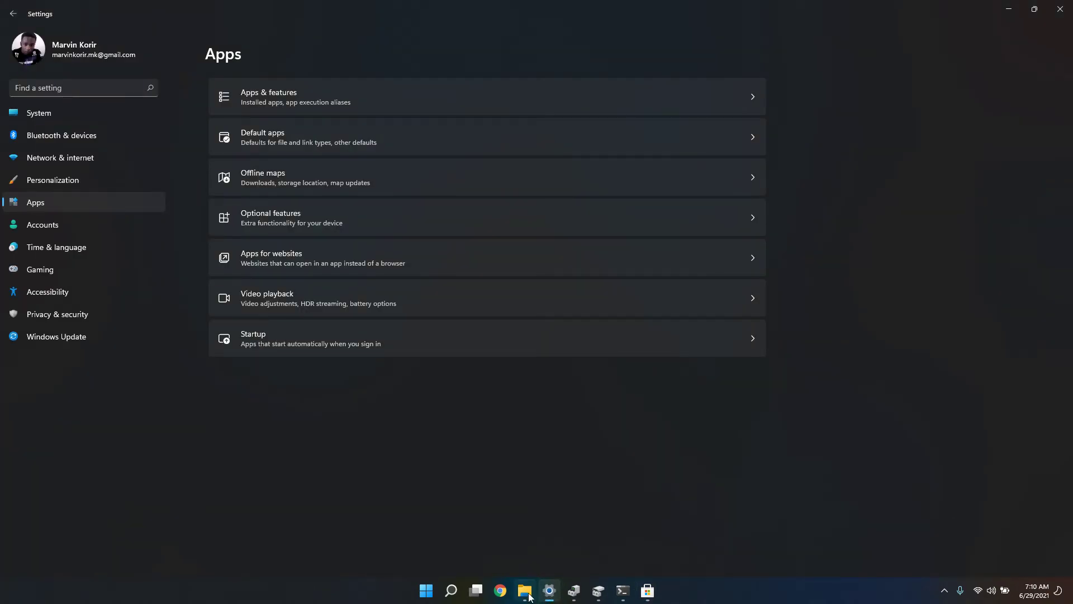
{"action": "left_click", "coordinate": [573, 595]}
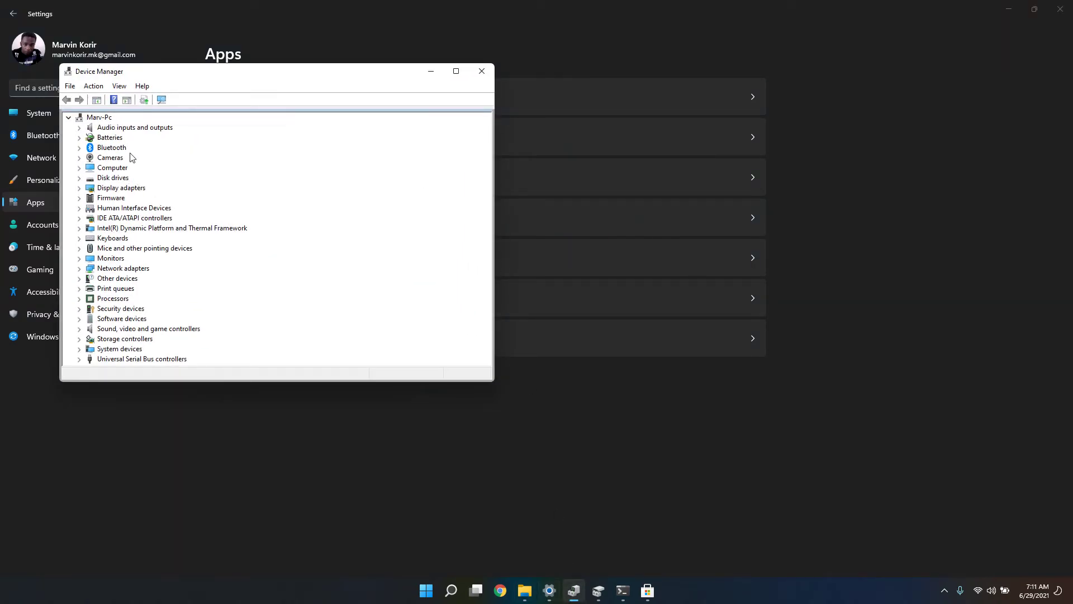
{"action": "left_click_drag", "start_coordinate": [203, 65], "coordinate": [401, 96]}
{"action": "left_click", "coordinate": [677, 99]}
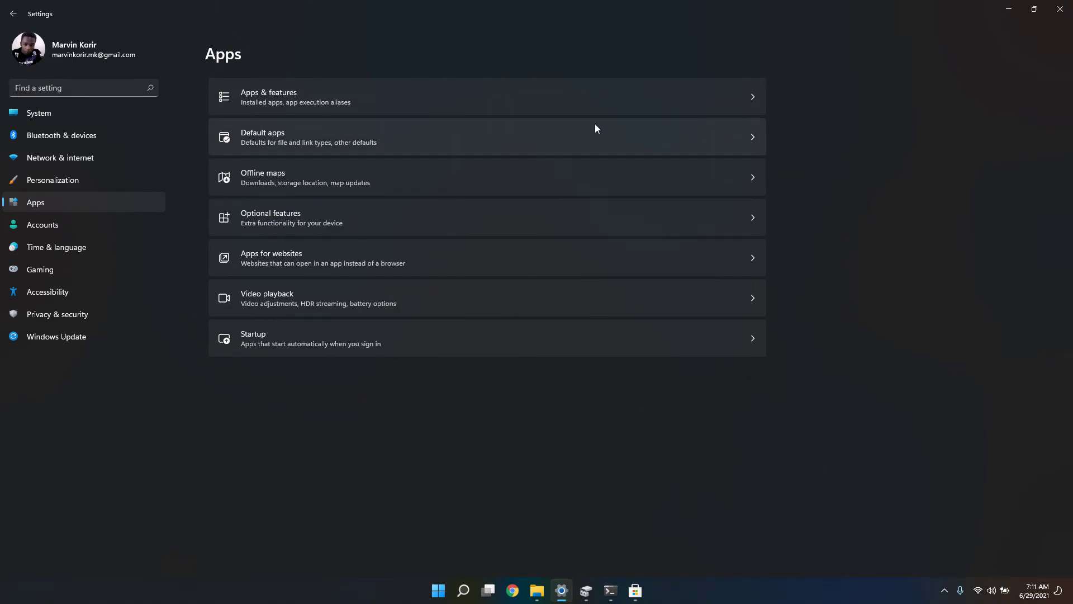
- Adjust the volume and screen brightness to view their on-screen indicators, and look at the hidden system tray icons
{"action": "key", "text": "XF86AudioRaiseVolume"}
{"action": "key", "text": "XF86MonBrightnessDown"}
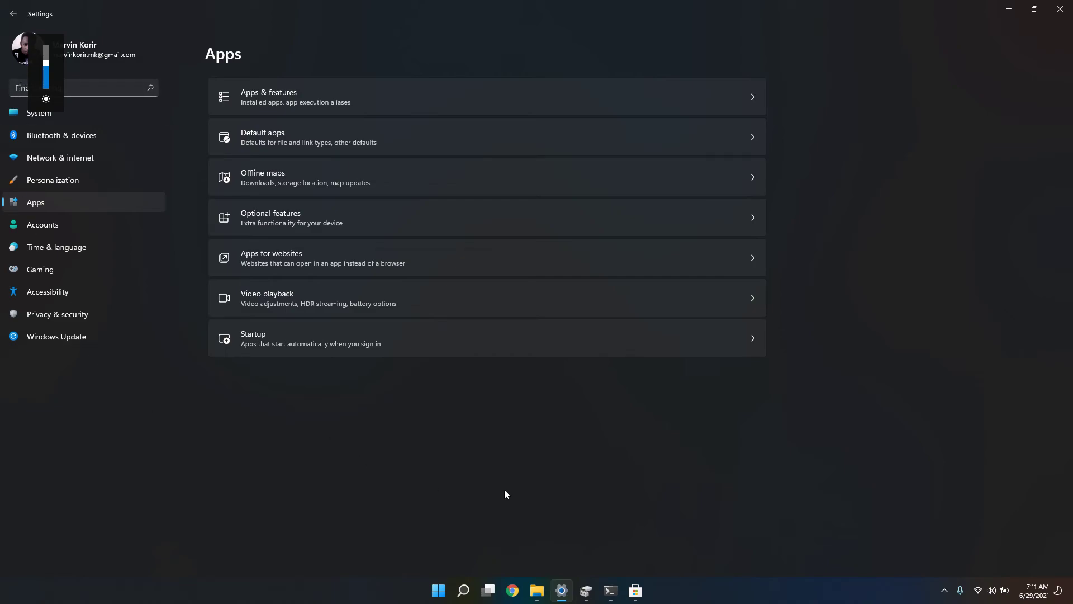
{"action": "left_click", "coordinate": [945, 591]}
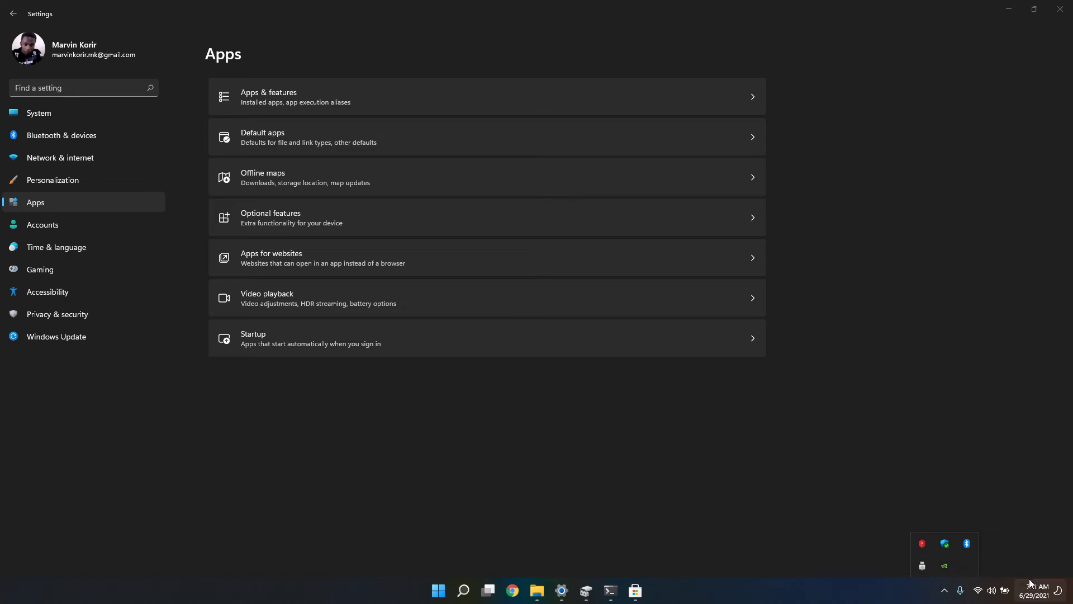
- View the Accounts and Gaming settings pages, checking how the Settings window looks restored and maximized
{"action": "left_click_drag", "start_coordinate": [554, 2], "coordinate": [749, 79]}
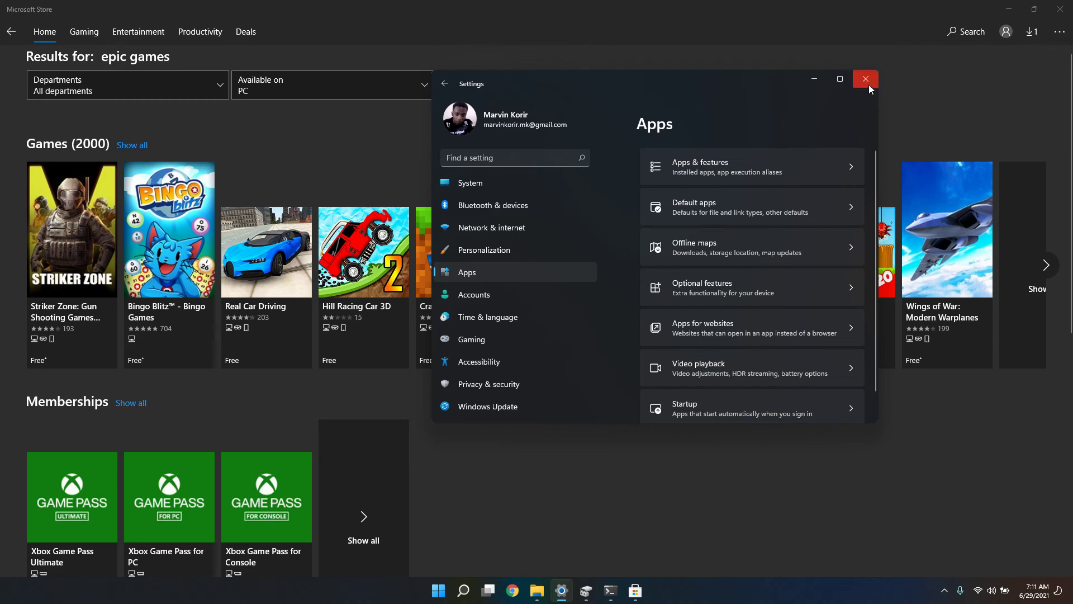
{"action": "left_click", "coordinate": [528, 298]}
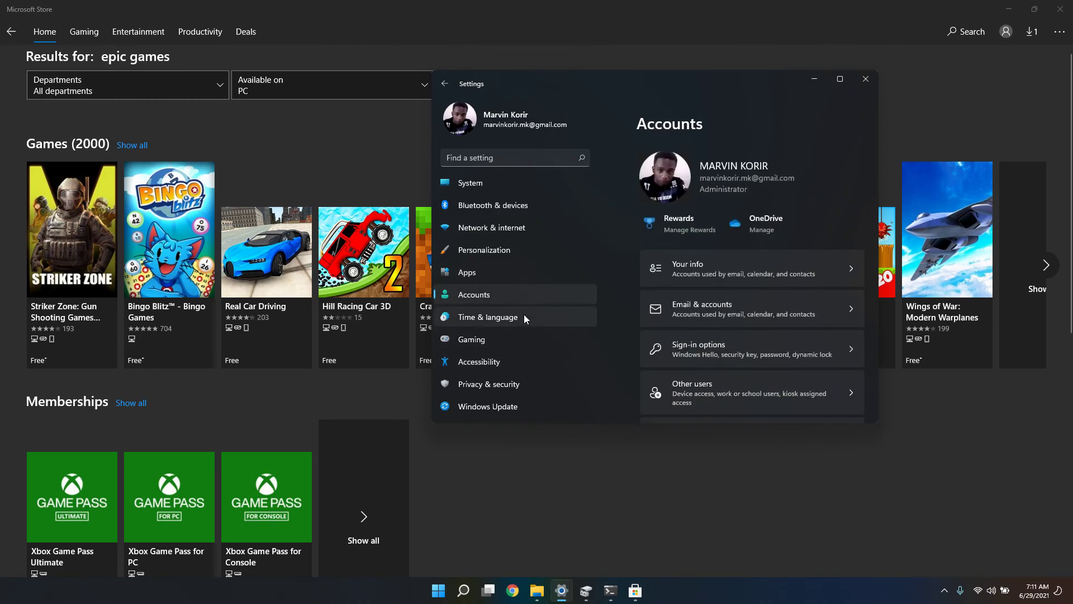
{"action": "left_click", "coordinate": [840, 79]}
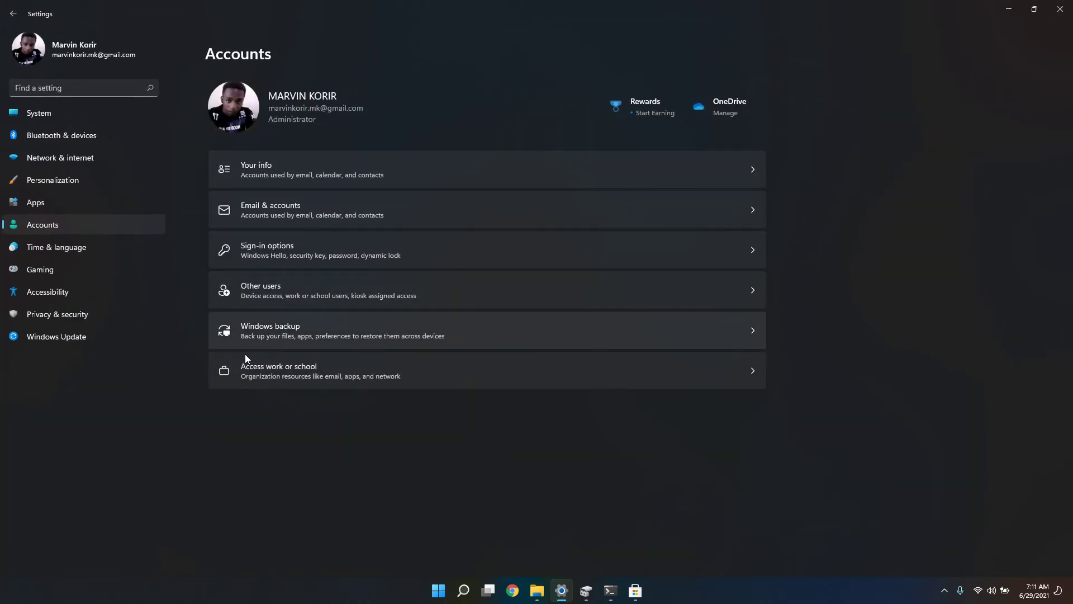
{"action": "left_click", "coordinate": [106, 268]}
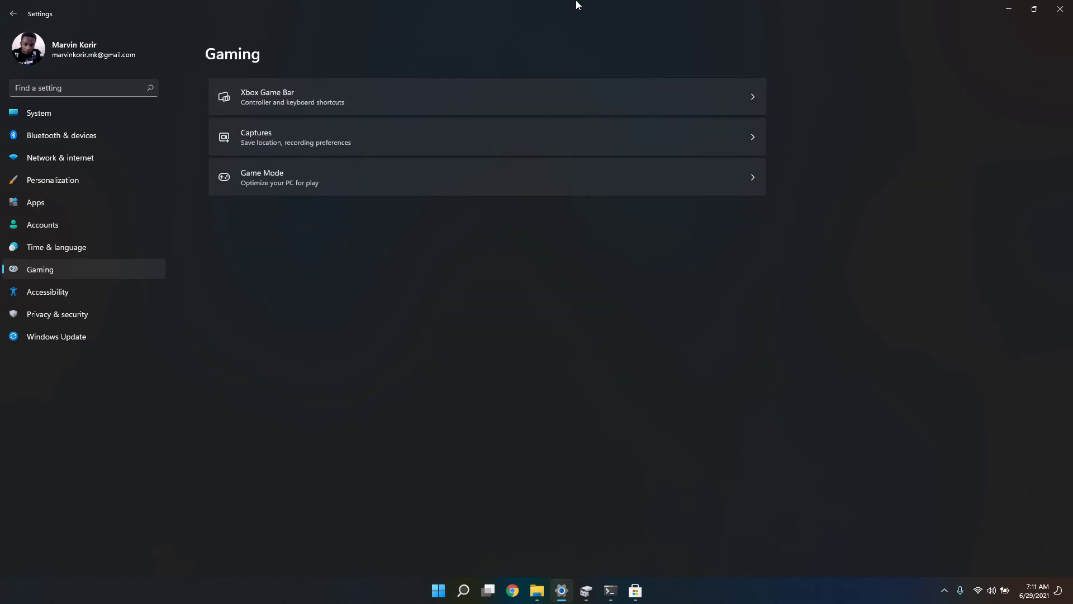
- Close the Settings and Microsoft Store windows to return to the desktop
{"action": "double_click", "coordinate": [589, 3]}
{"action": "left_click", "coordinate": [747, 52]}
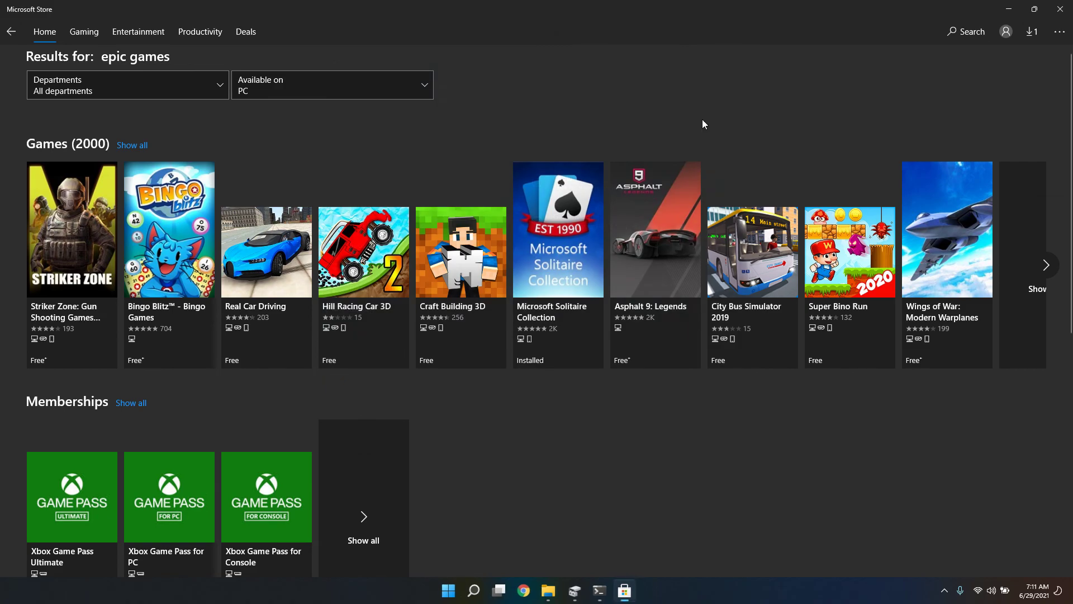
{"action": "left_click", "coordinate": [1060, 9]}
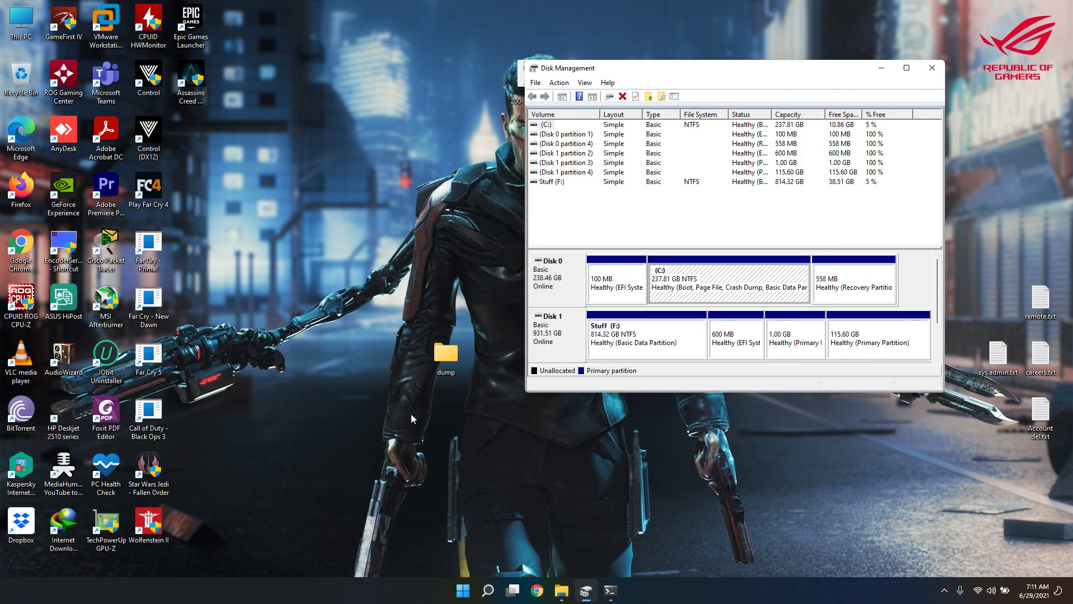
{"action": "mouse_move", "coordinate": [611, 600]}
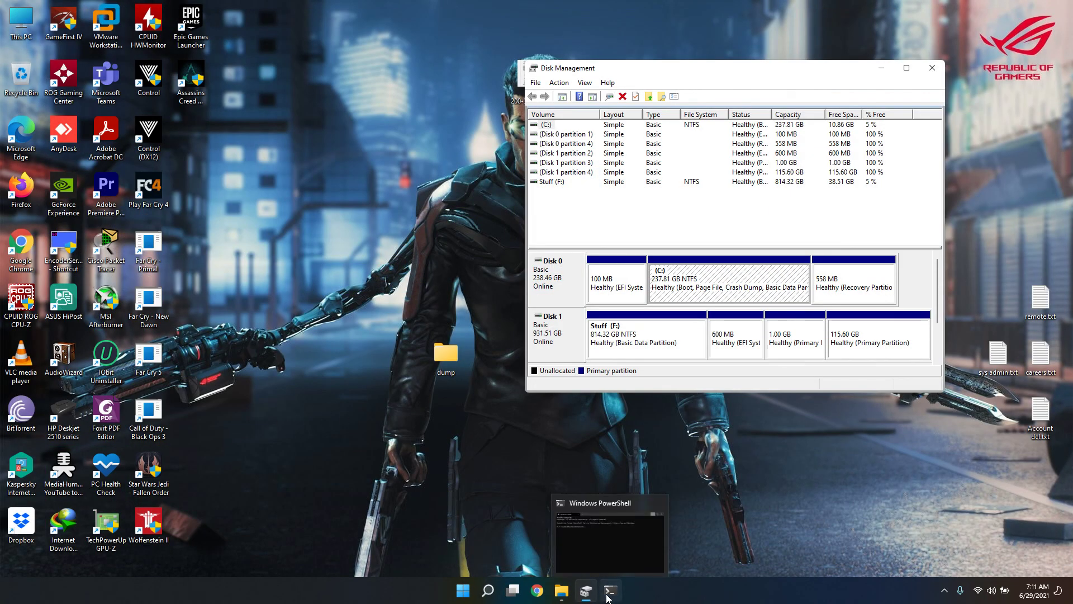